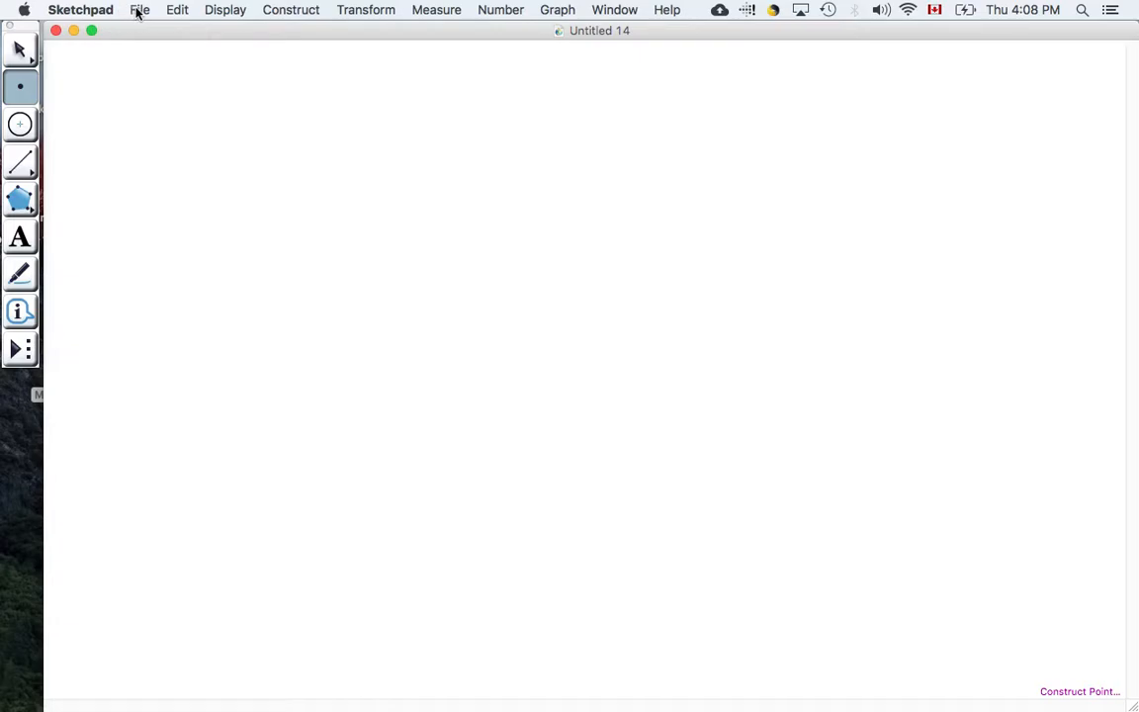
Step: Show the coordinate grid and plot a point at rectangular coordinates (5, 0)
click(570, 10)
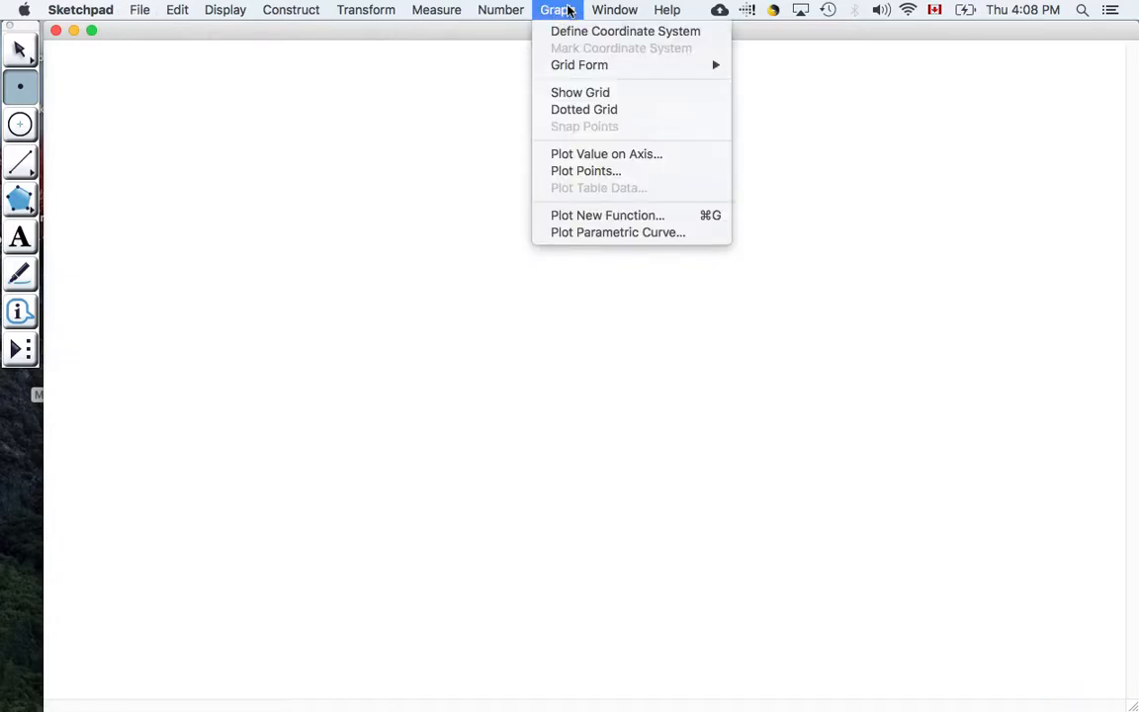
click(583, 97)
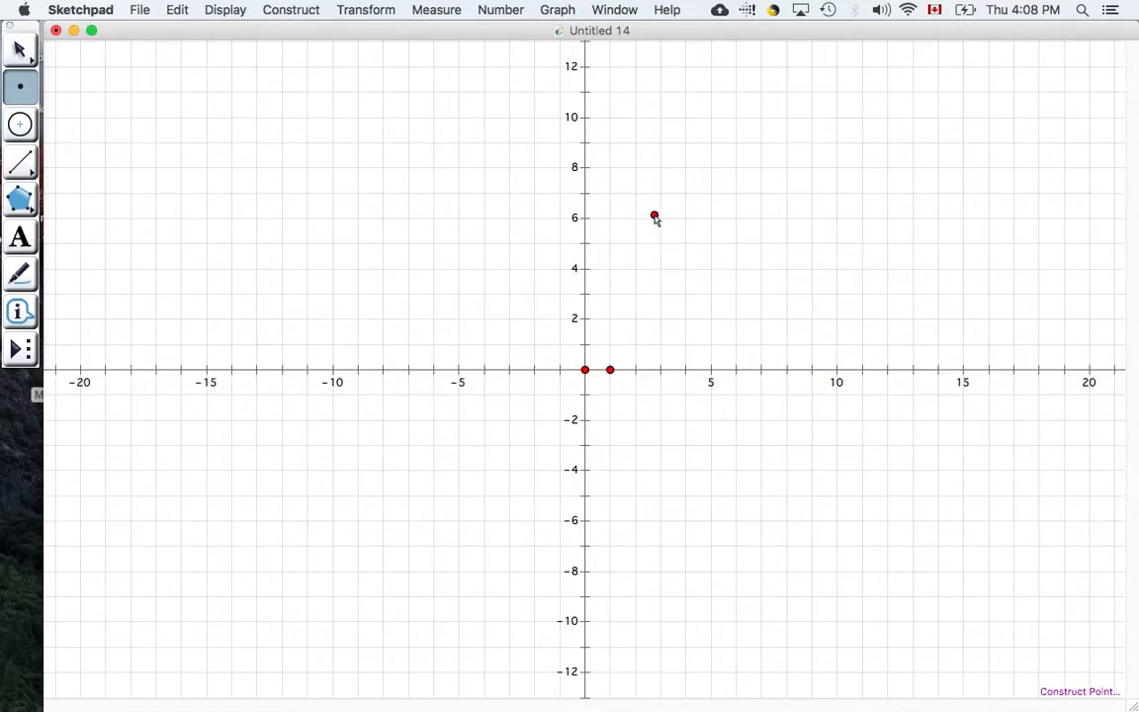
click(559, 9)
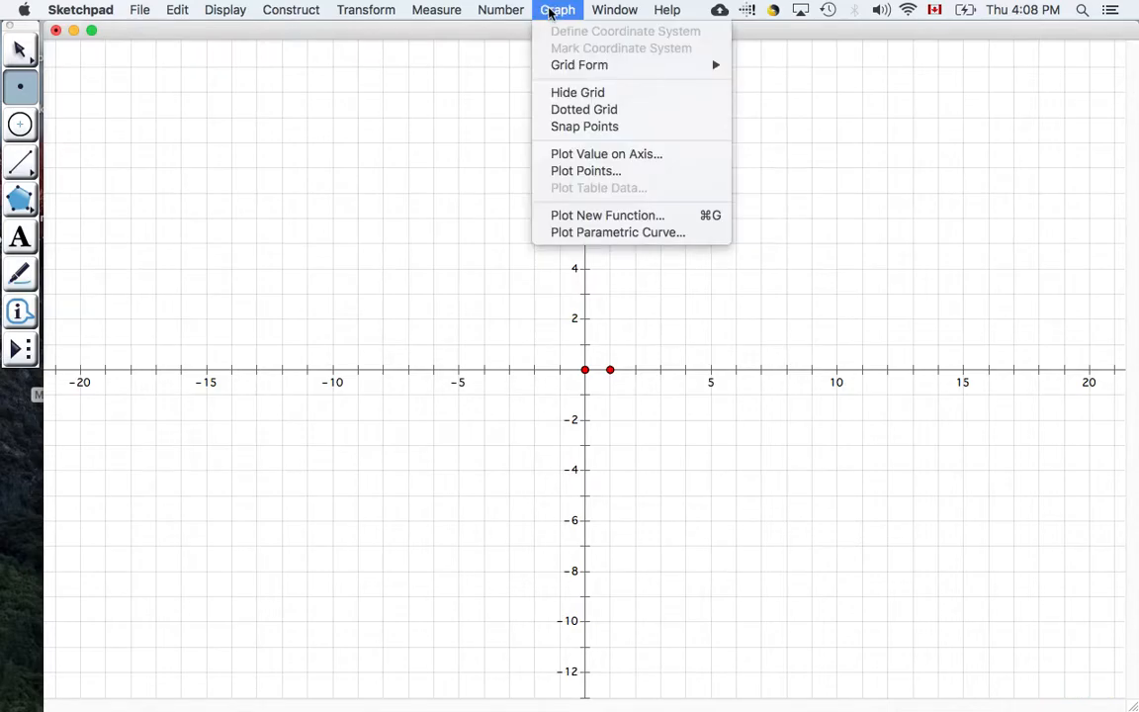
click(582, 171)
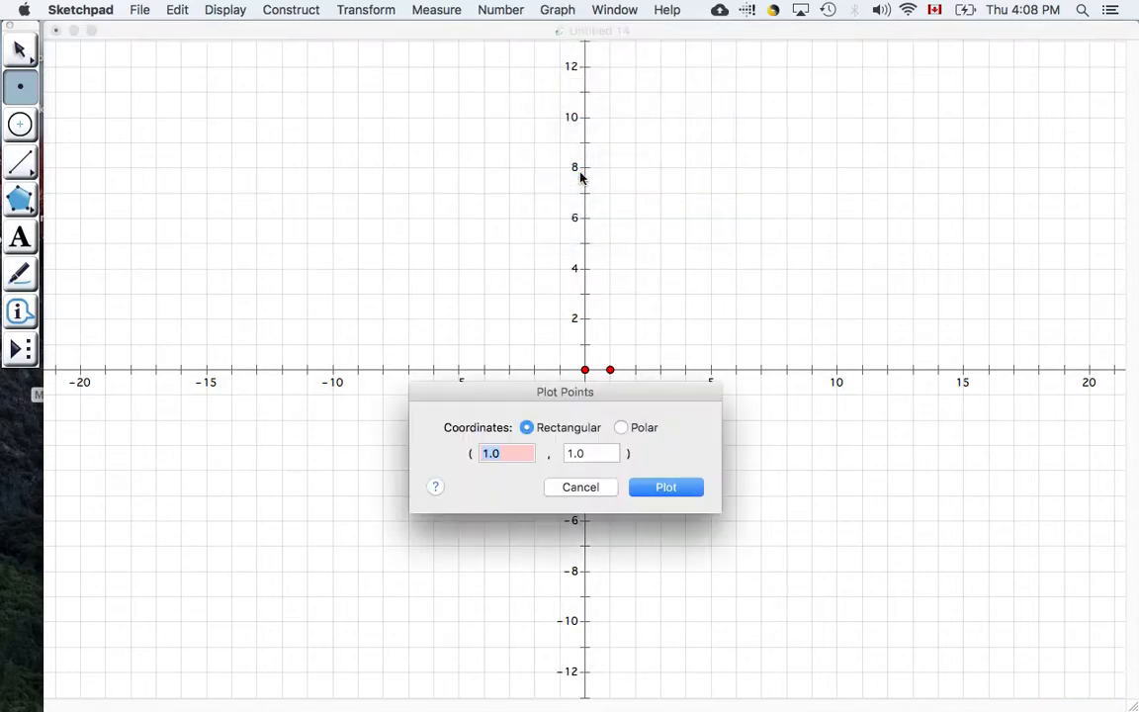
text(5)
key(Tab)
text(0)
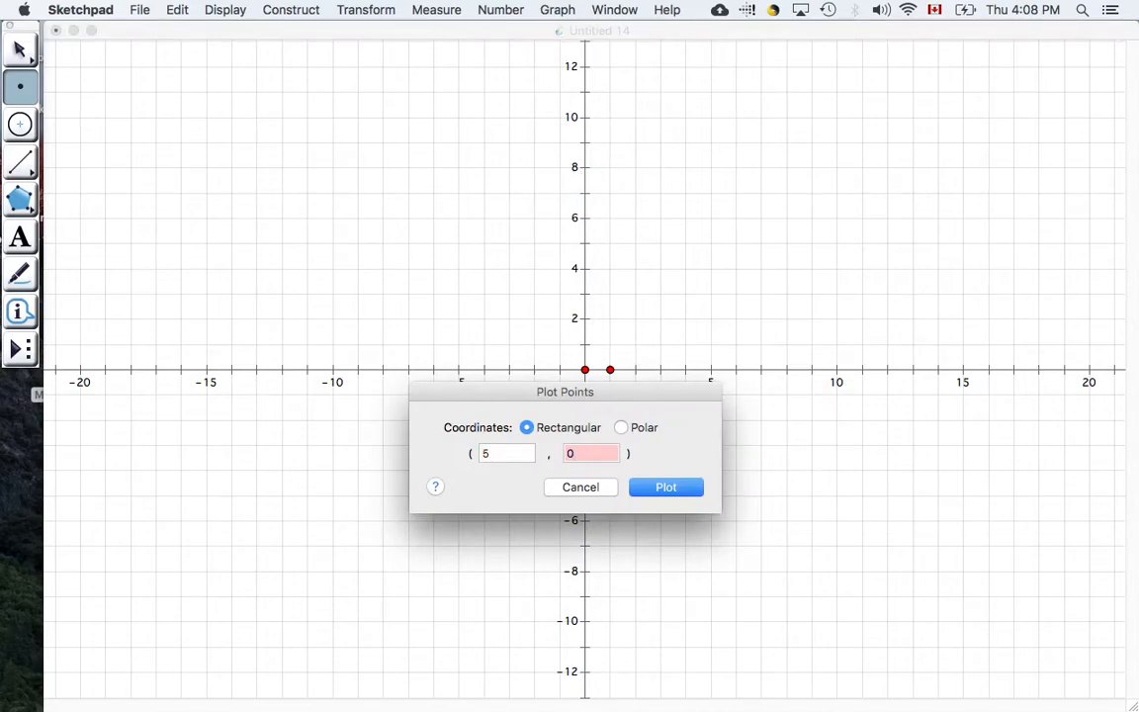
click(652, 482)
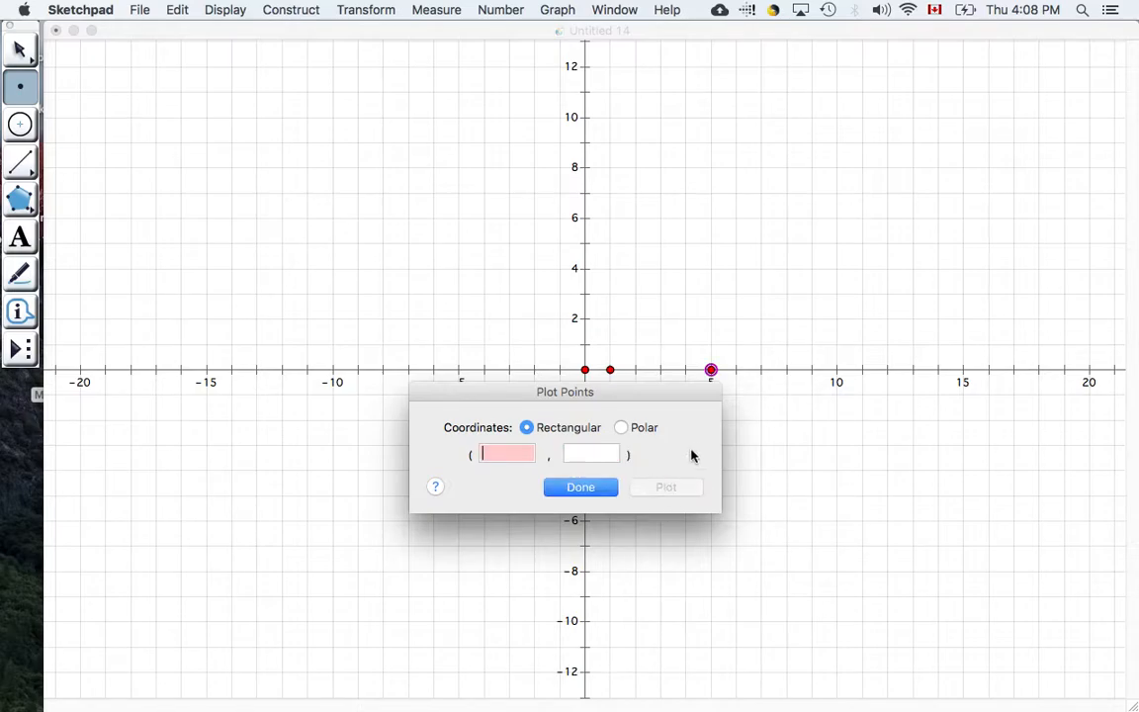
click(602, 485)
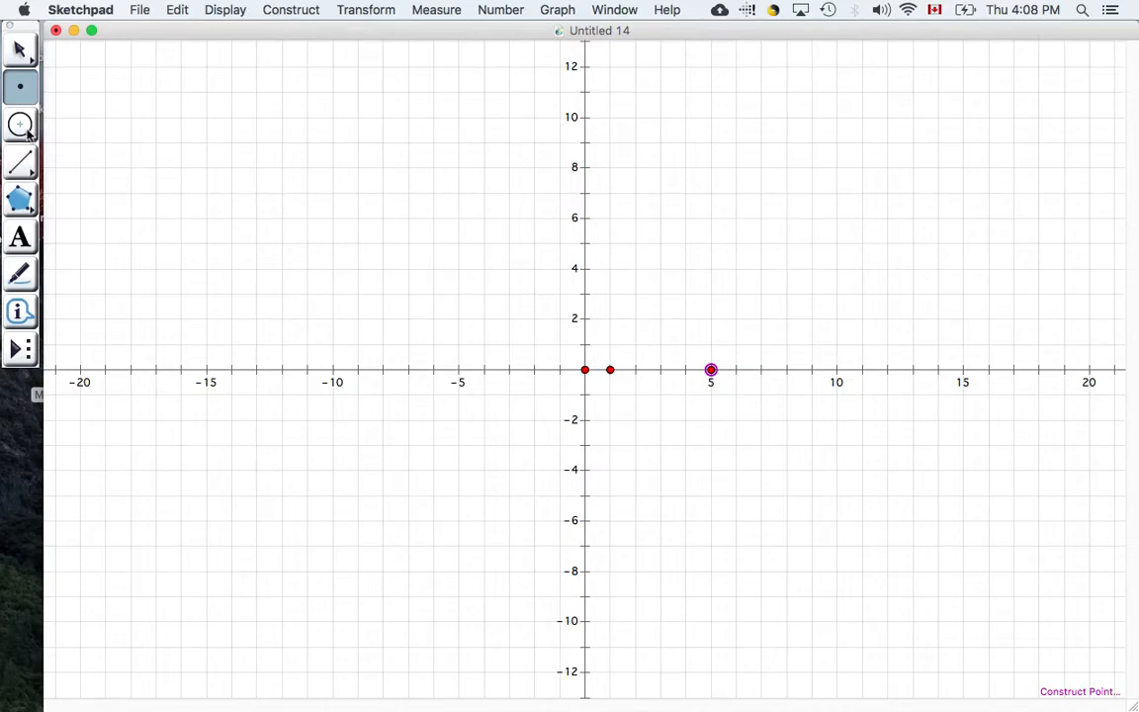
Step: Construct a circle centred at the origin and passing through the plotted point (5, 0)
click(22, 126)
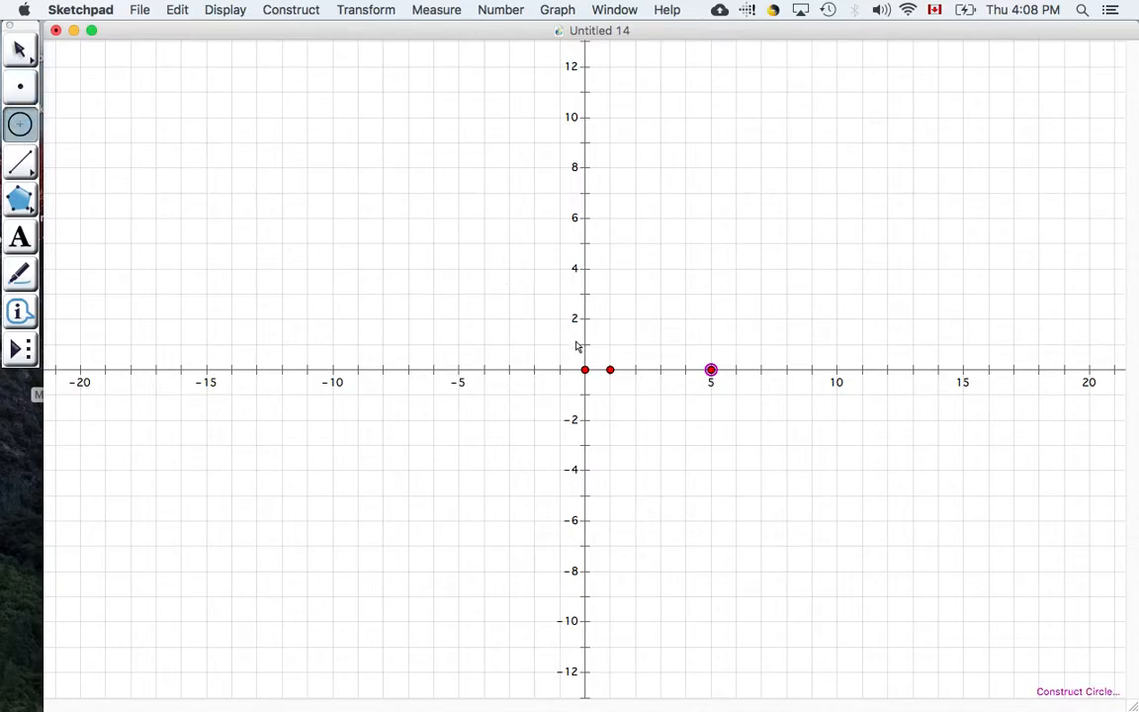
click(585, 371)
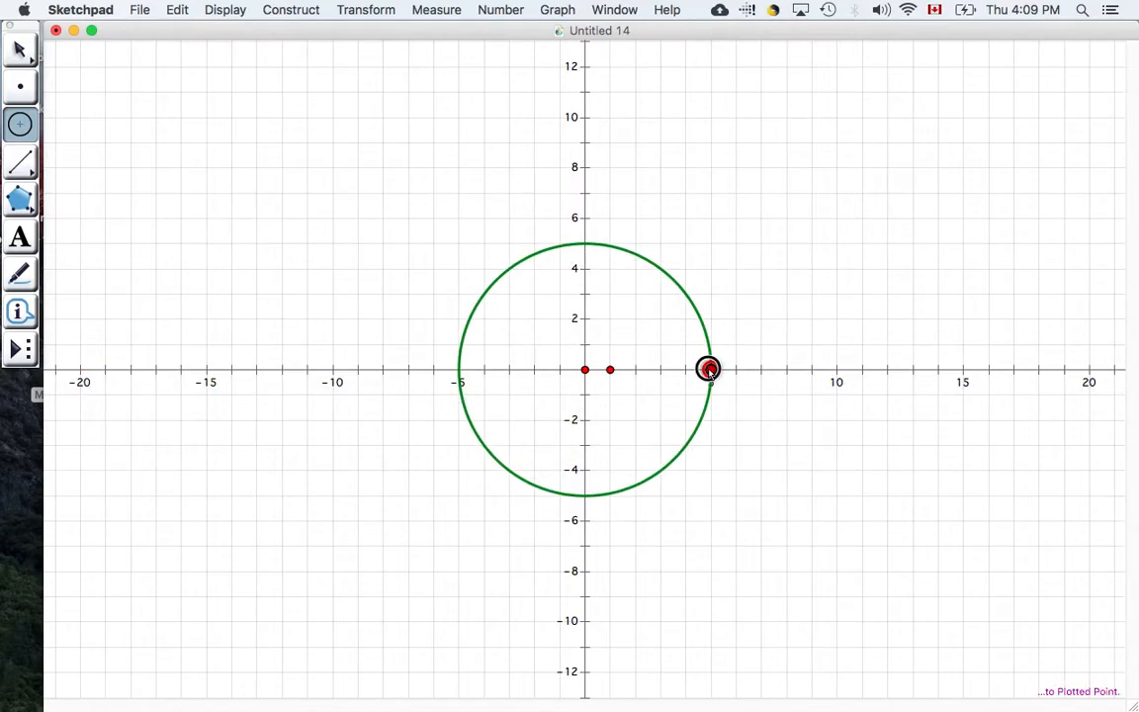
click(710, 370)
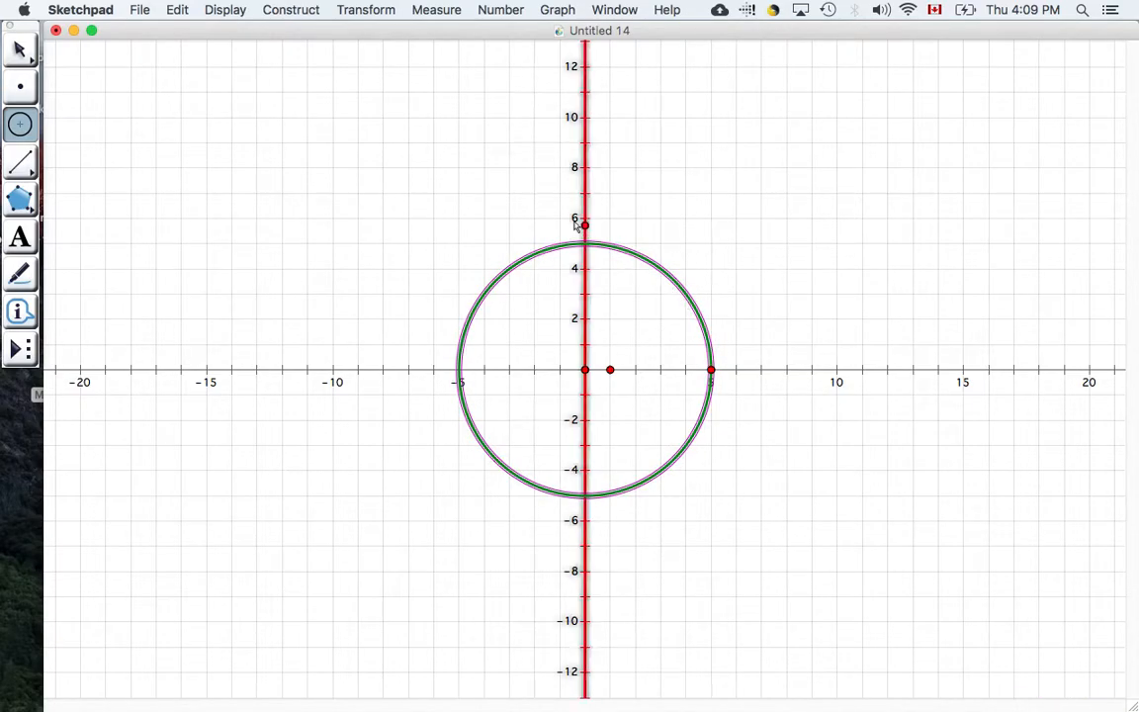
Step: Measure the equation of the circle and leave the resulting measurement deselected
click(20, 49)
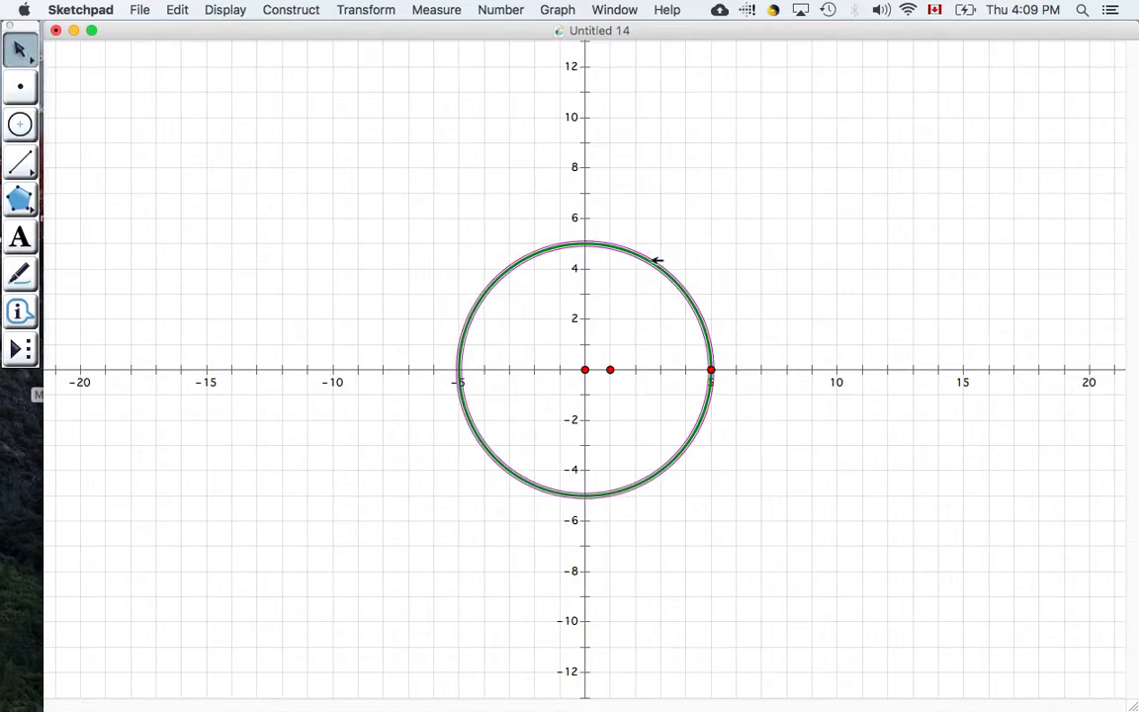
click(434, 12)
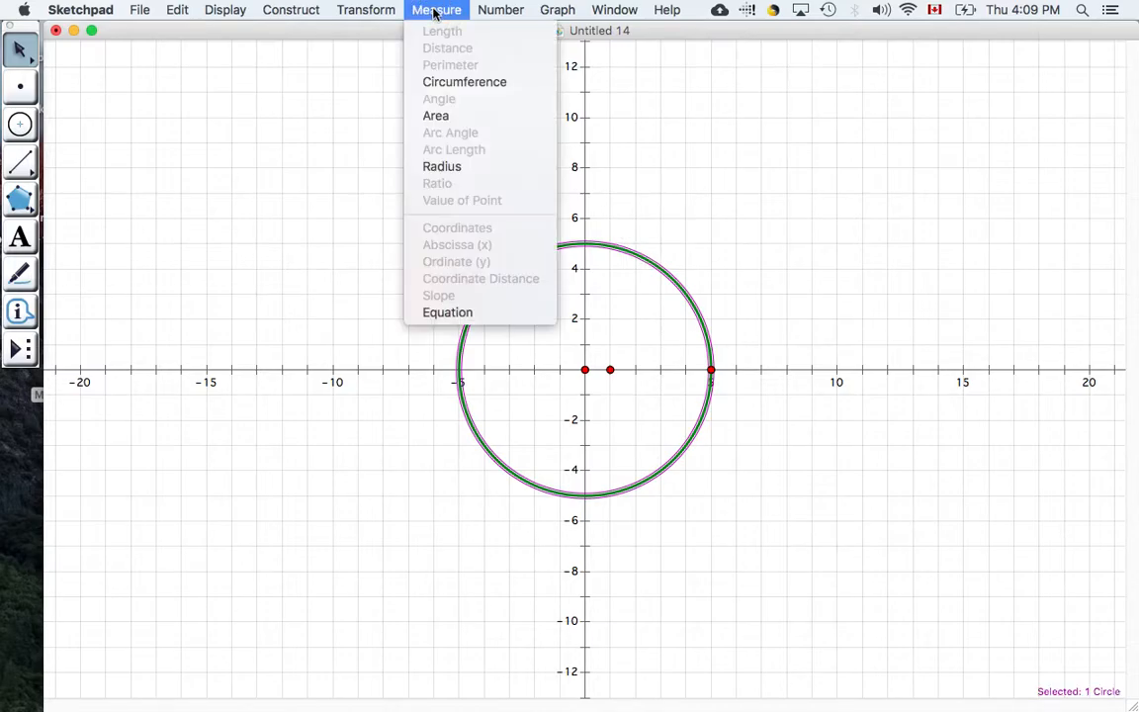
click(450, 314)
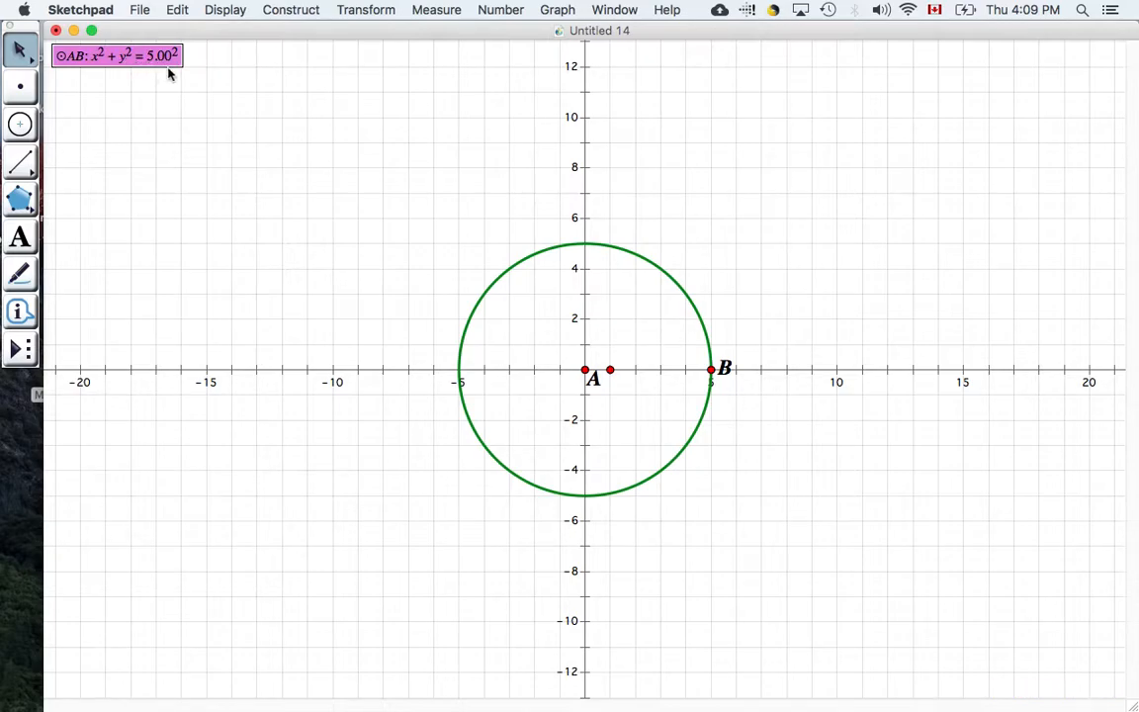
click(200, 84)
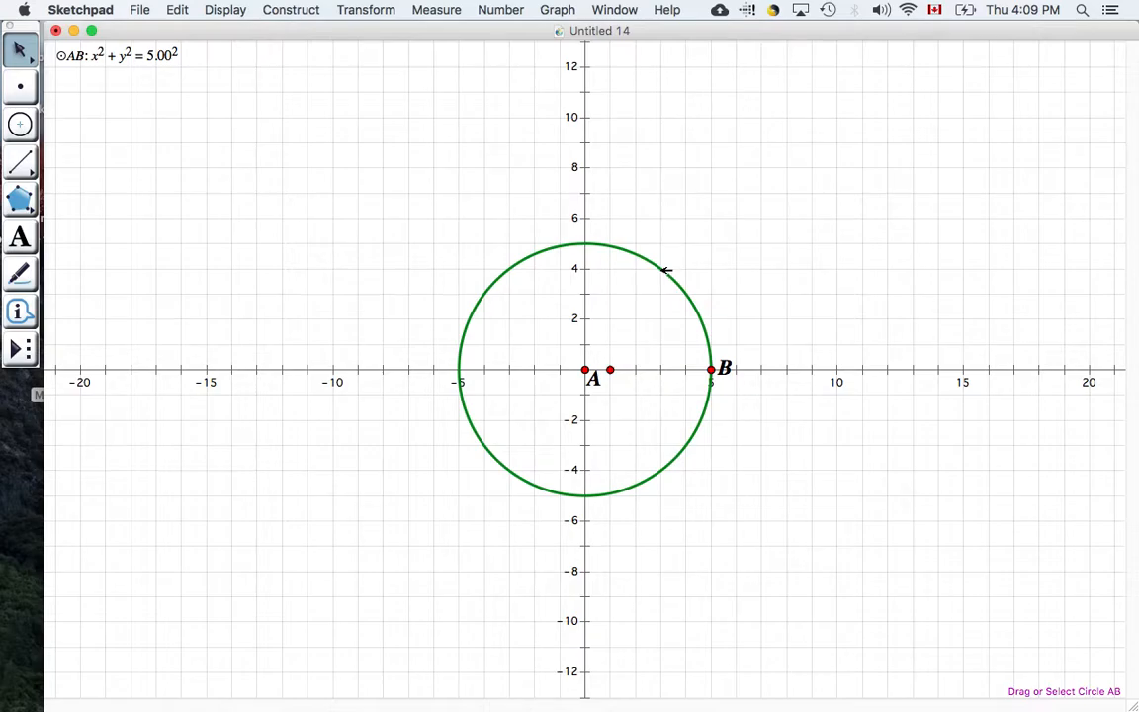
Step: Plot a point on the circle at rectangular coordinates (3, 4)
click(554, 9)
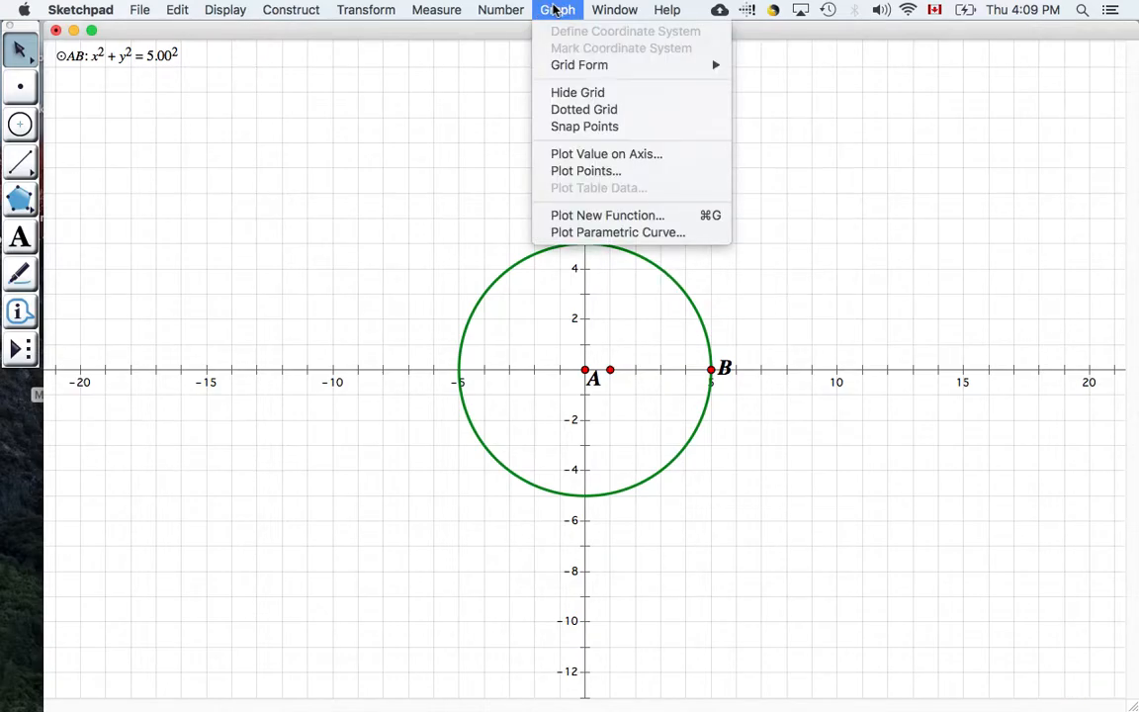
click(583, 171)
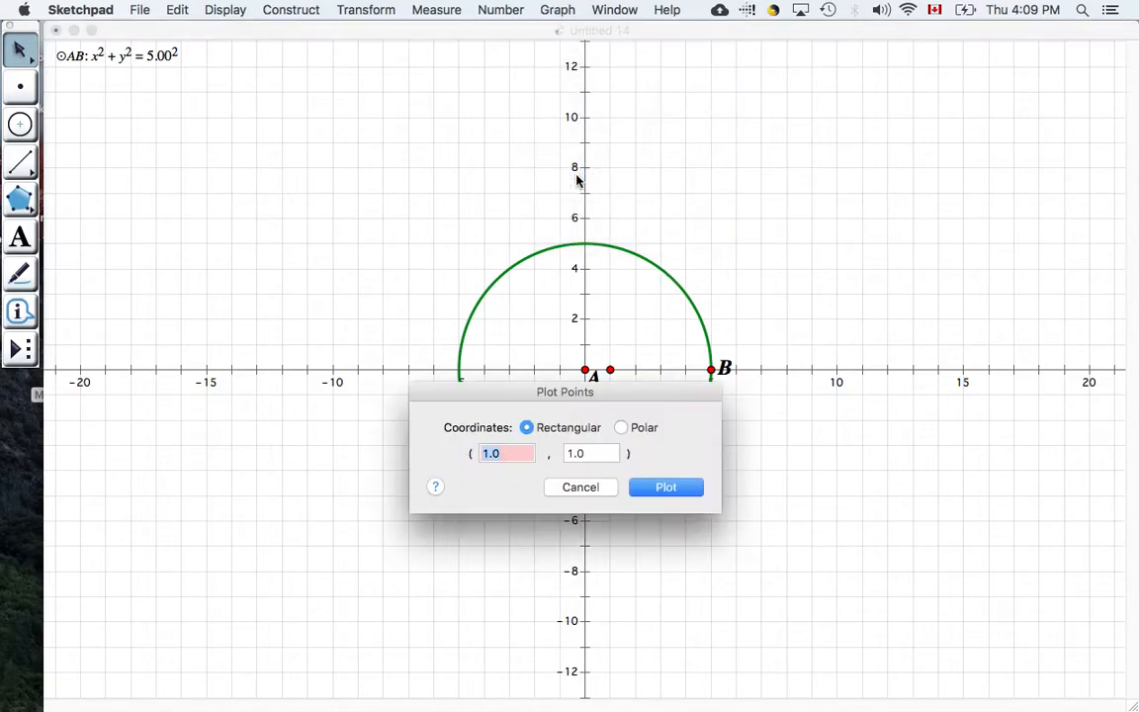
text(3)
key(Tab)
text(4)
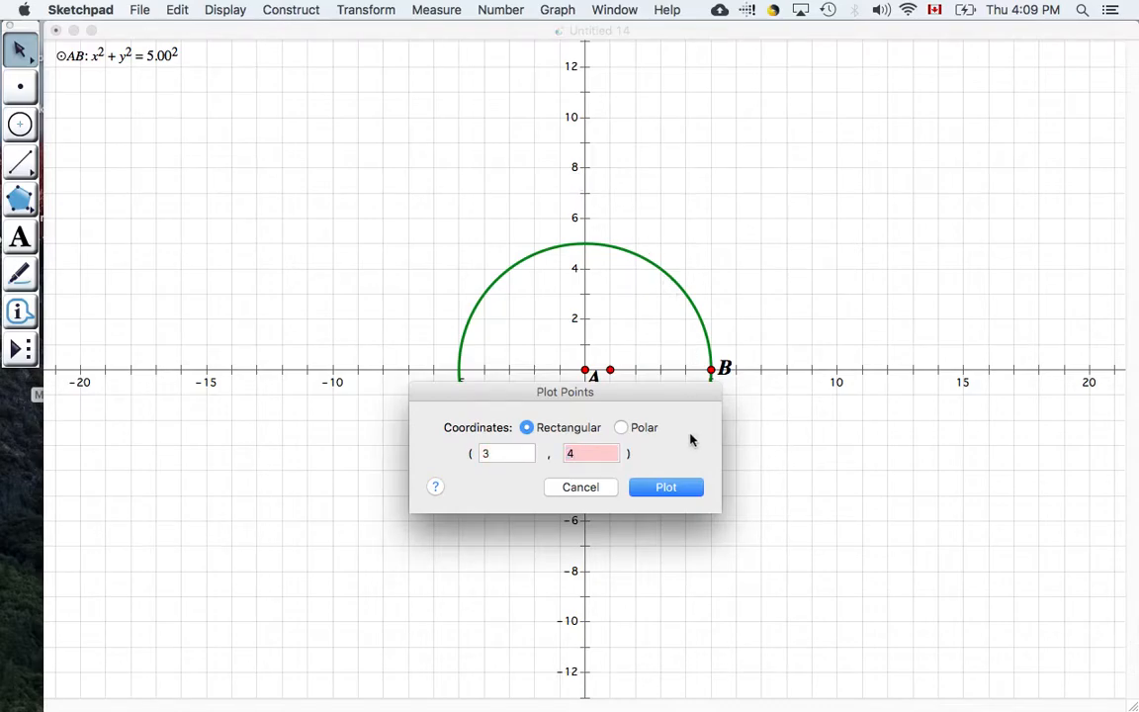
click(680, 490)
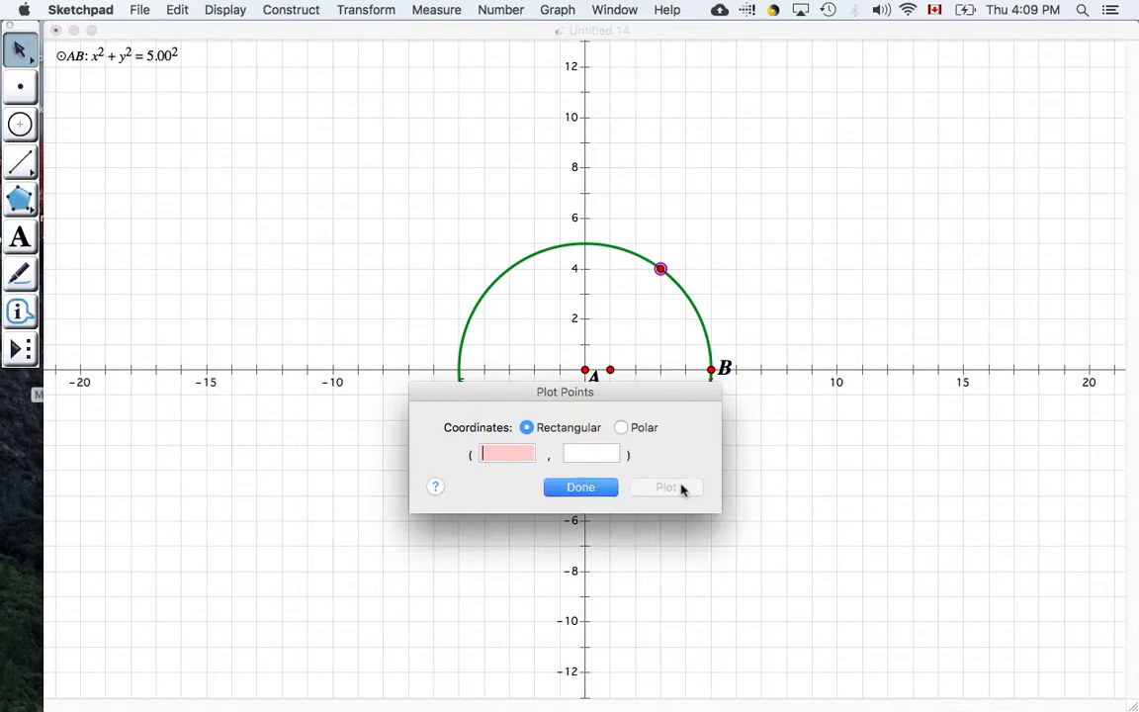
click(598, 487)
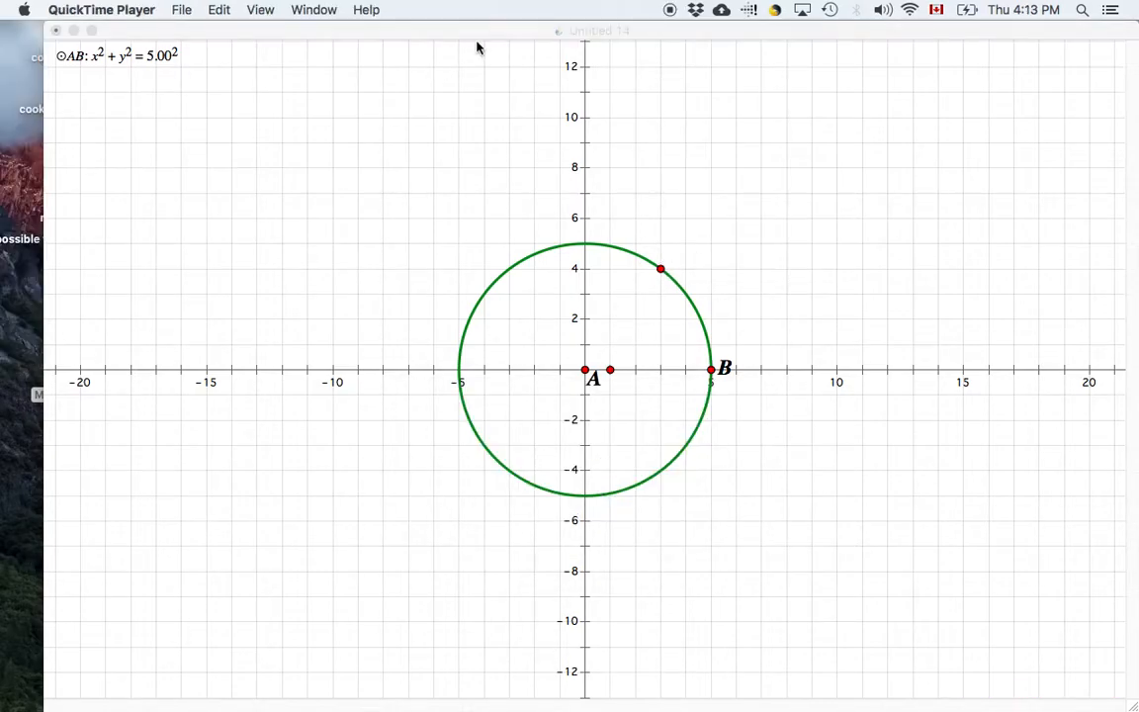
Step: Place a free point on the circle's upper-left arc, a little above the x-axis
click(480, 40)
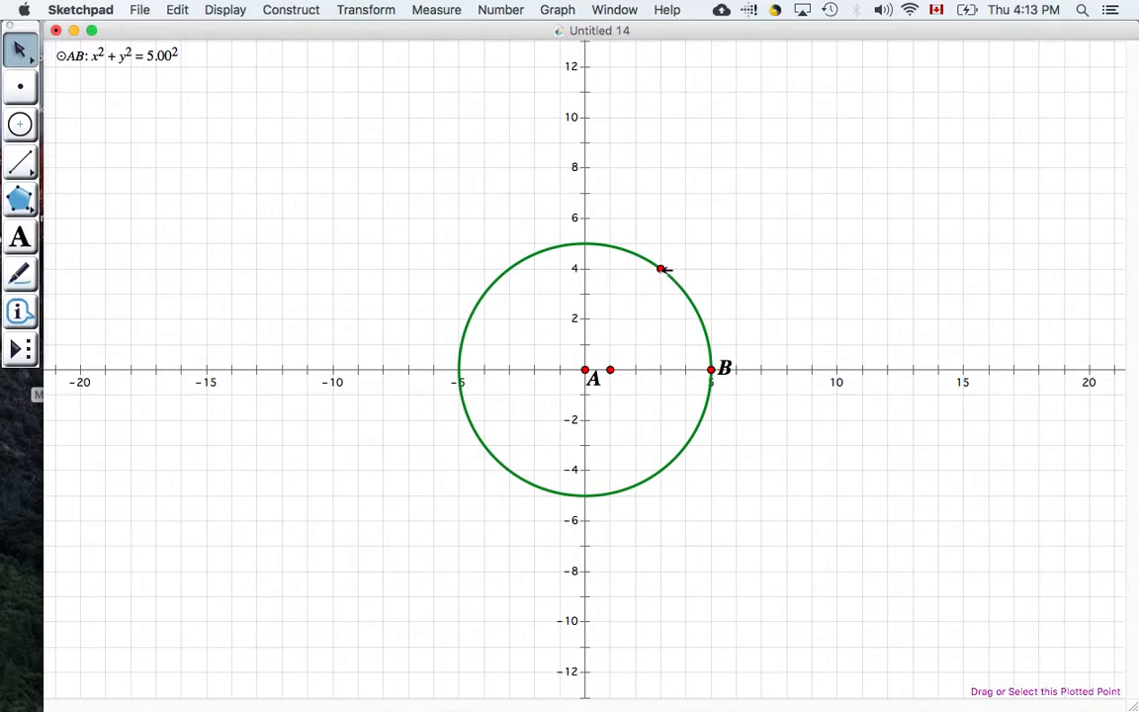
click(24, 89)
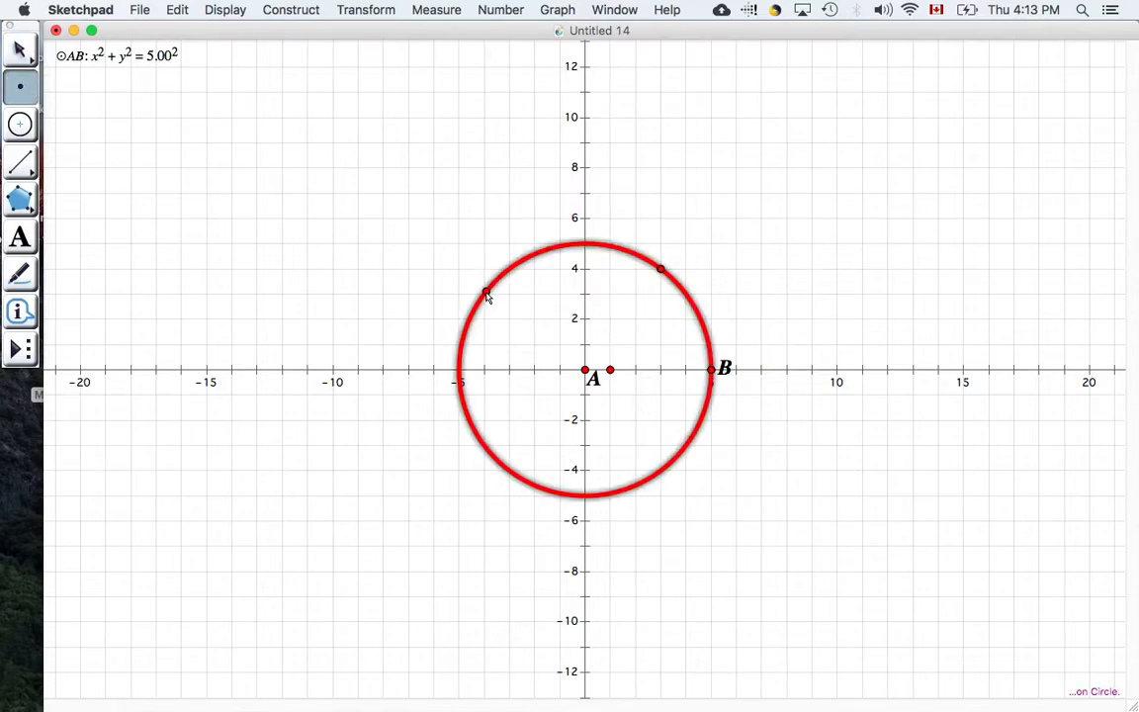
click(496, 454)
click(466, 329)
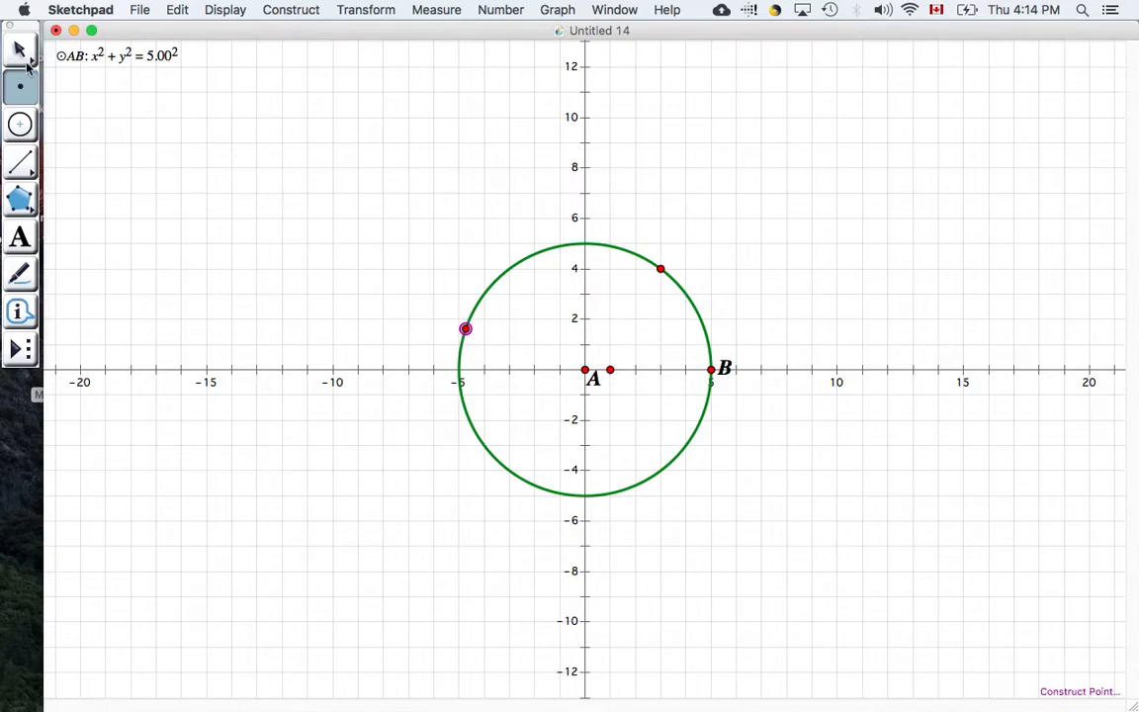
Step: Label the free point on the upper-left arc and the point at (3, 4) in that order, with C as first label
key(Escape)
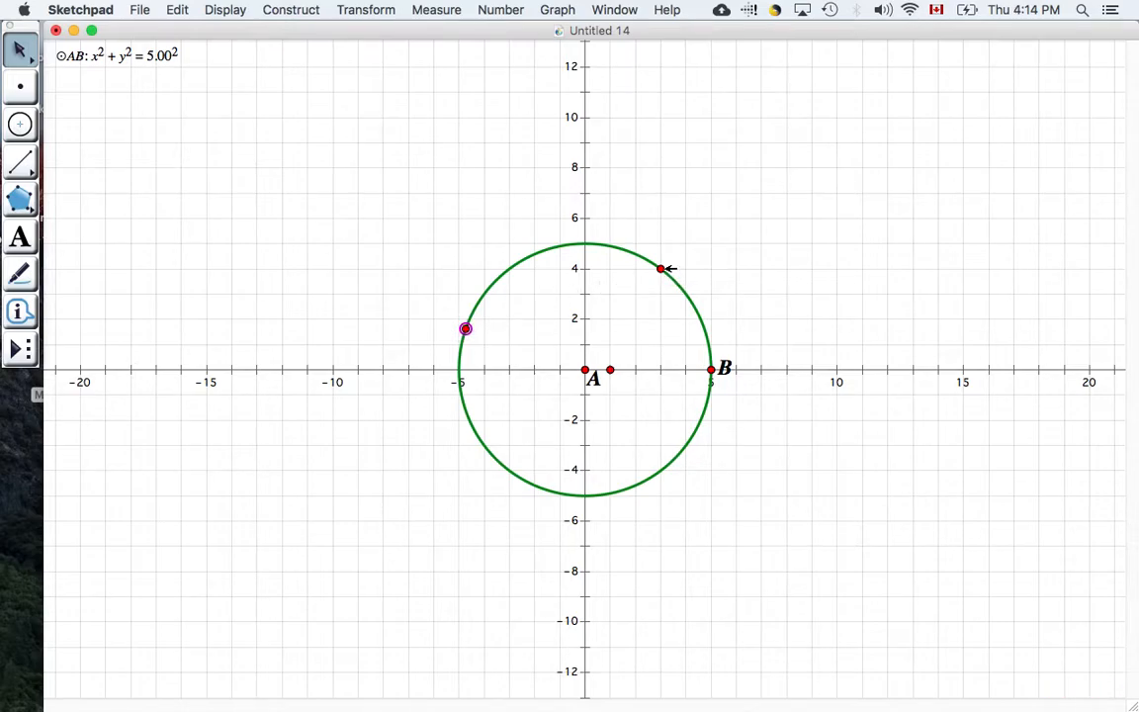
shift+click(662, 268)
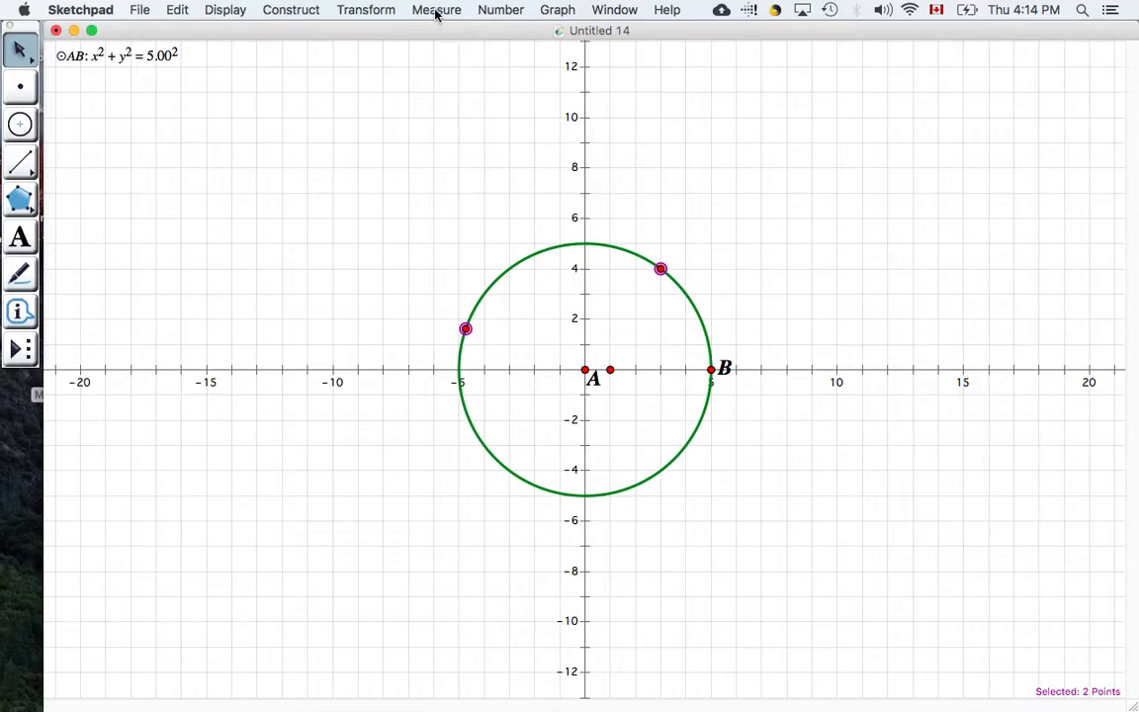
click(228, 10)
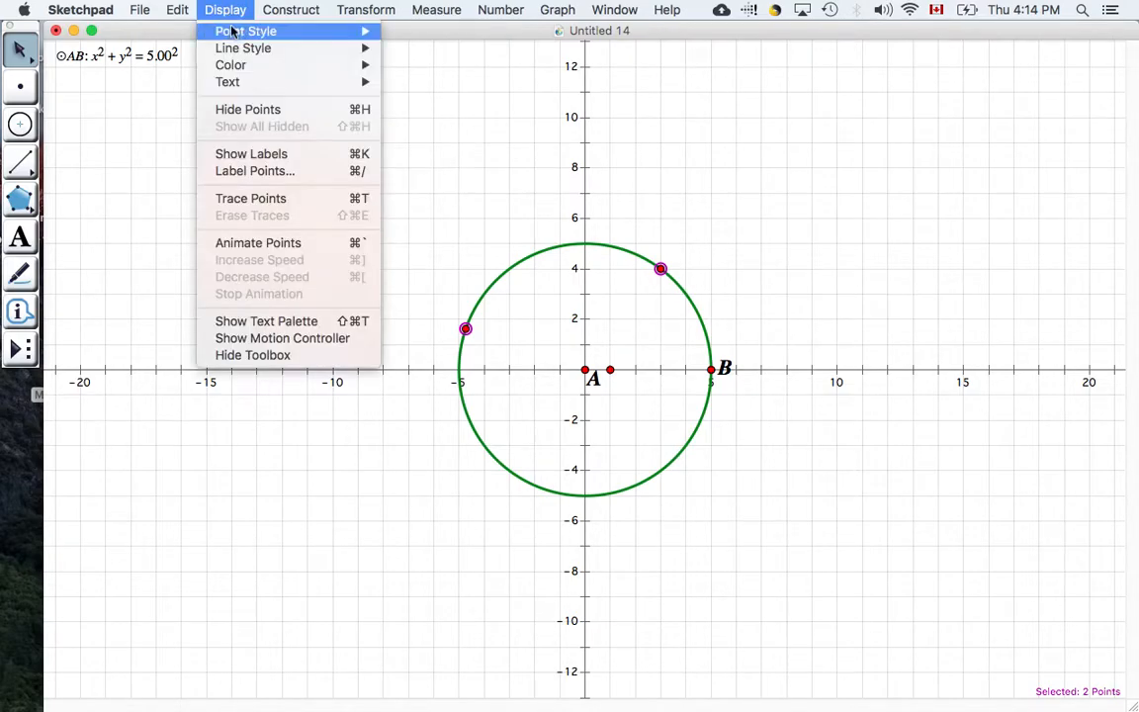
click(259, 172)
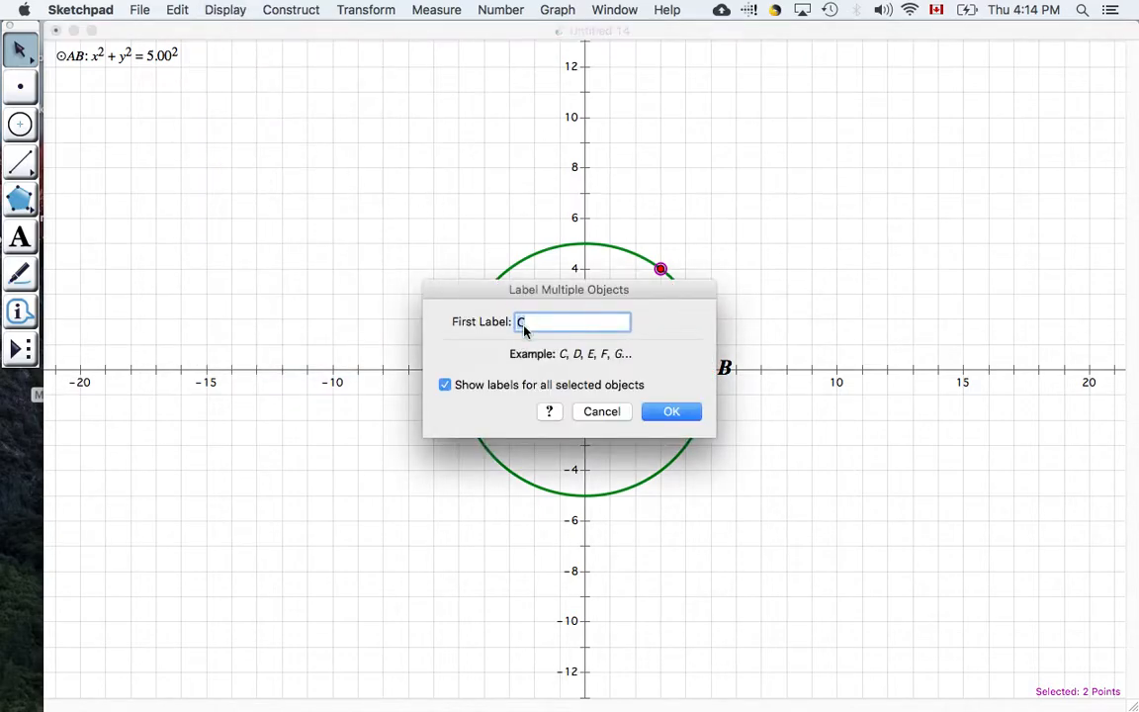
click(672, 412)
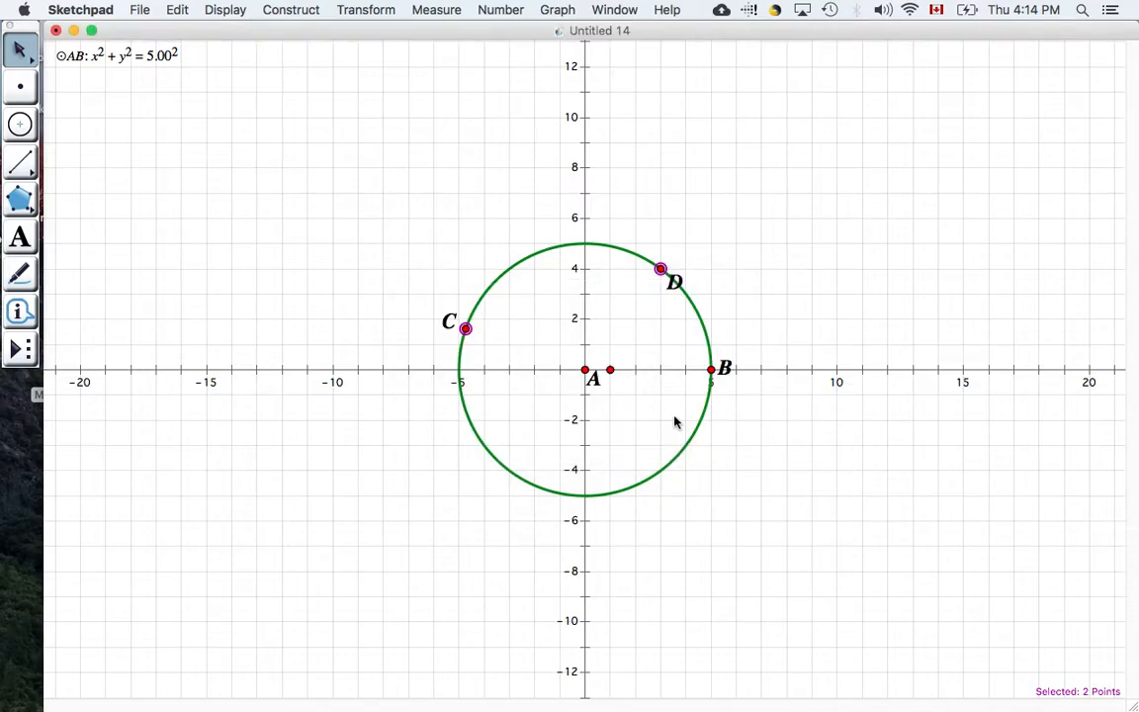
Step: Move label D outside the circle, just above its point, and clear the selection
drag(675, 281, 678, 281)
click(712, 269)
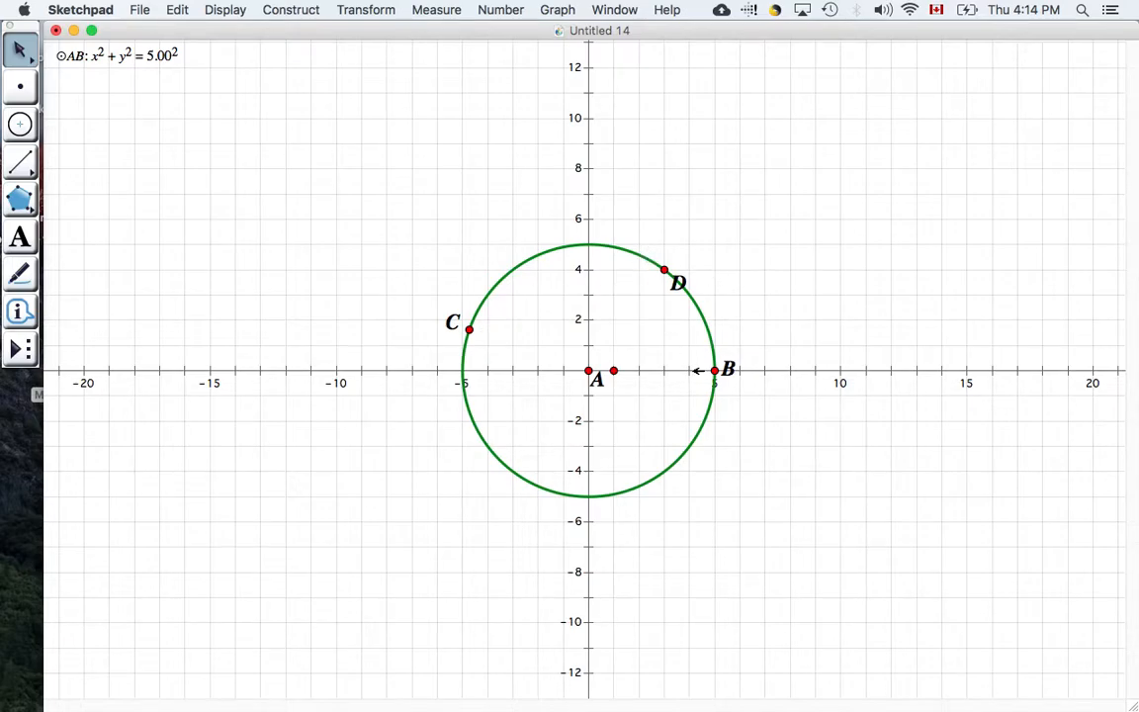
drag(682, 281, 686, 245)
click(707, 270)
Step: Draw two chords of the circle as segments, one from C to D and one from D to B
click(19, 164)
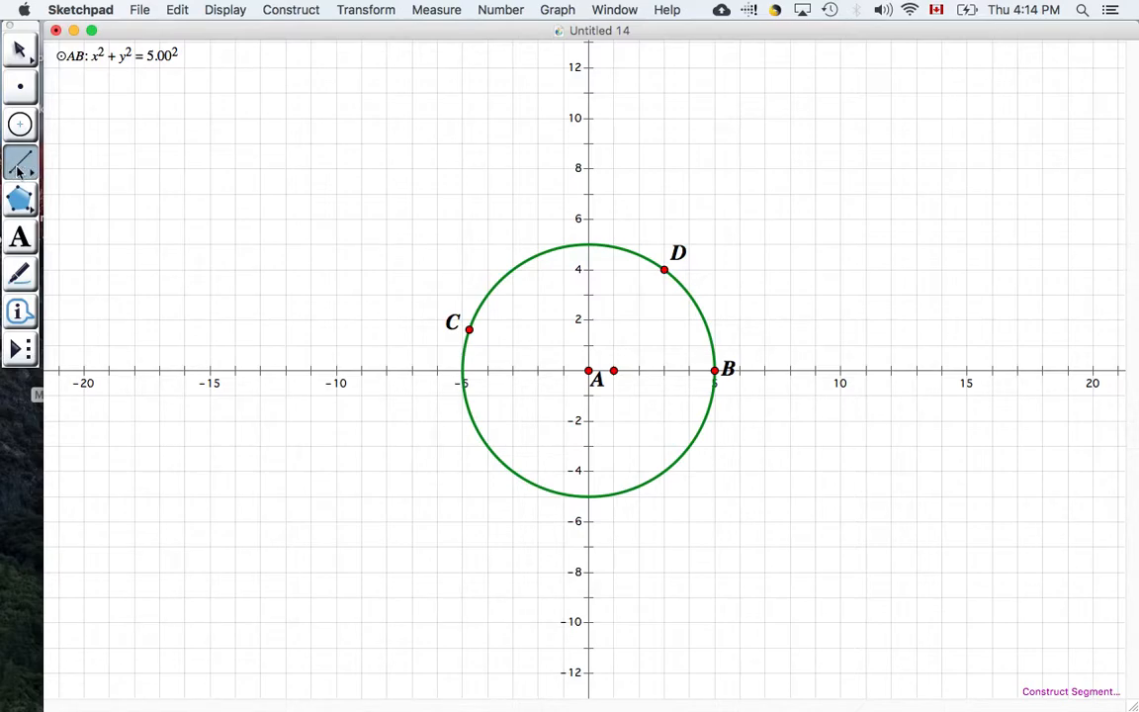
drag(468, 329, 663, 269)
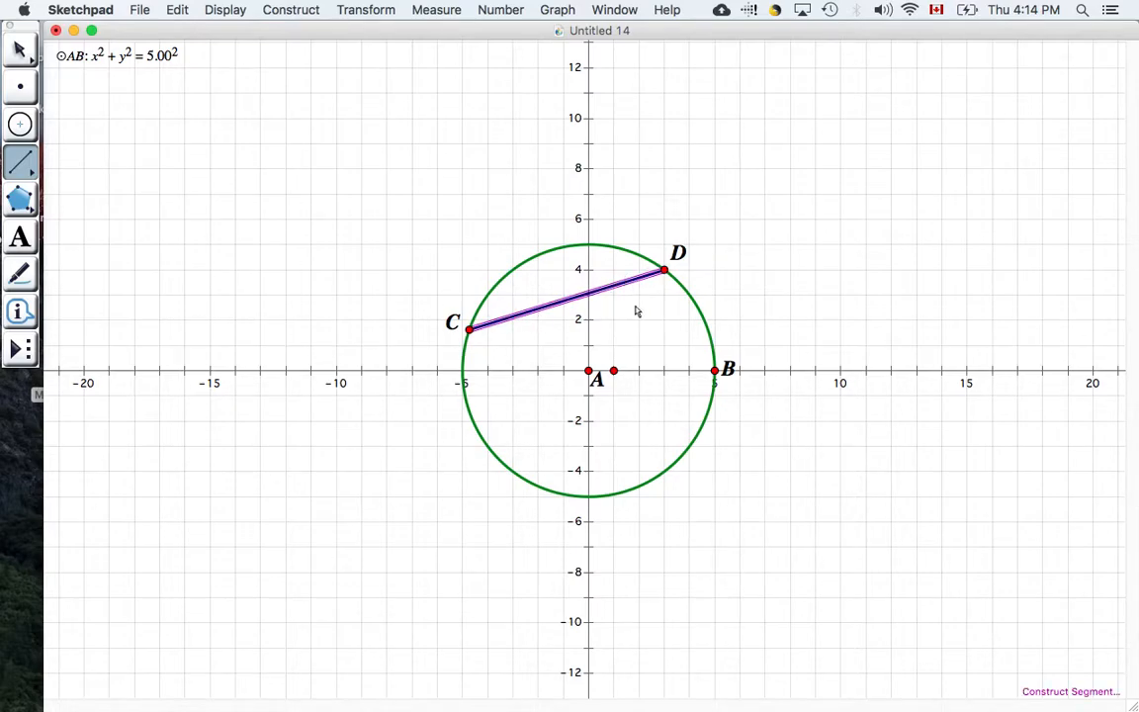
drag(663, 270, 714, 371)
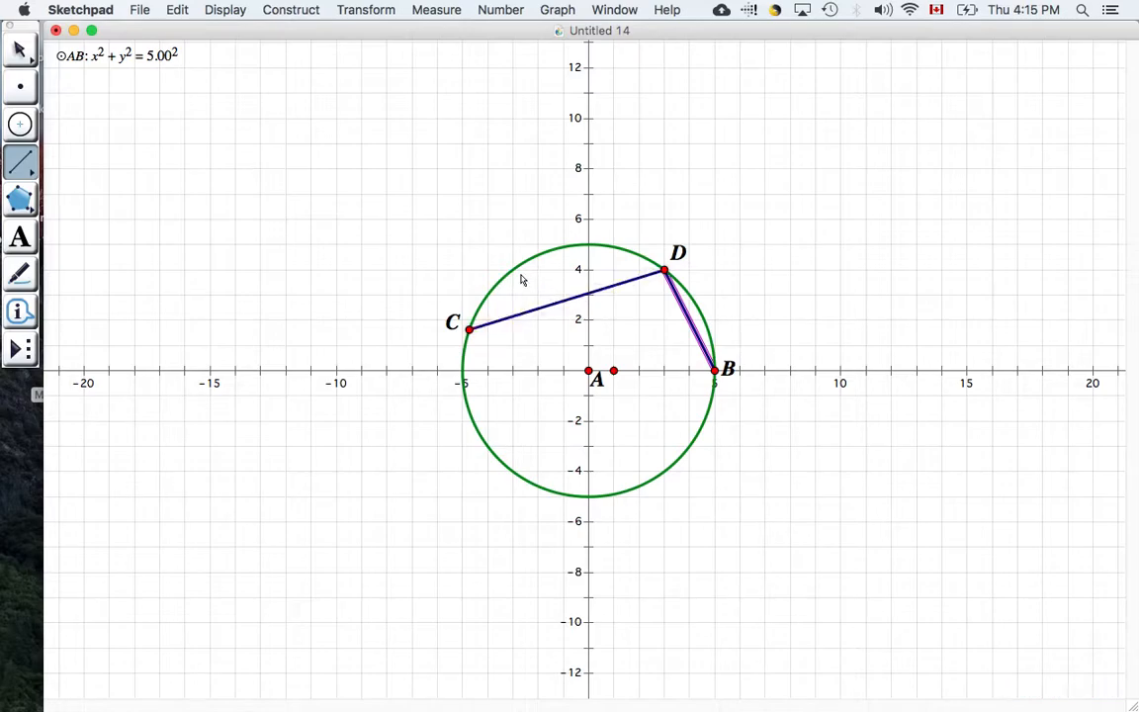
Step: Construct the midpoint of chord CD
click(19, 49)
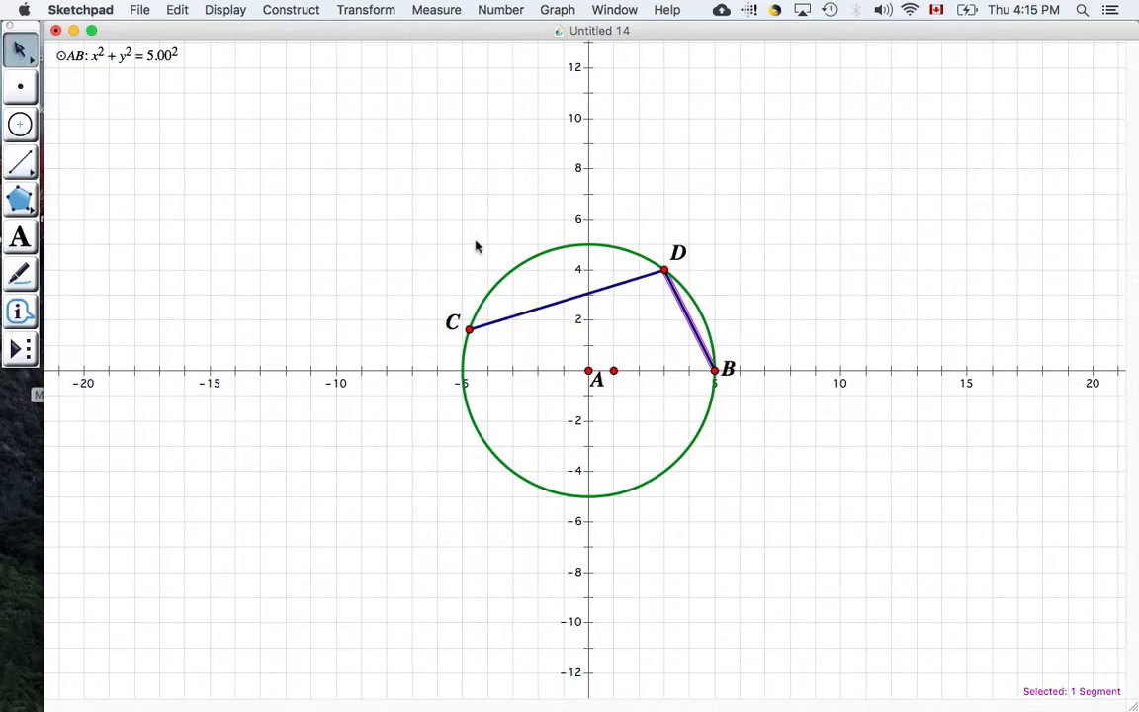
click(548, 304)
shift+click(692, 330)
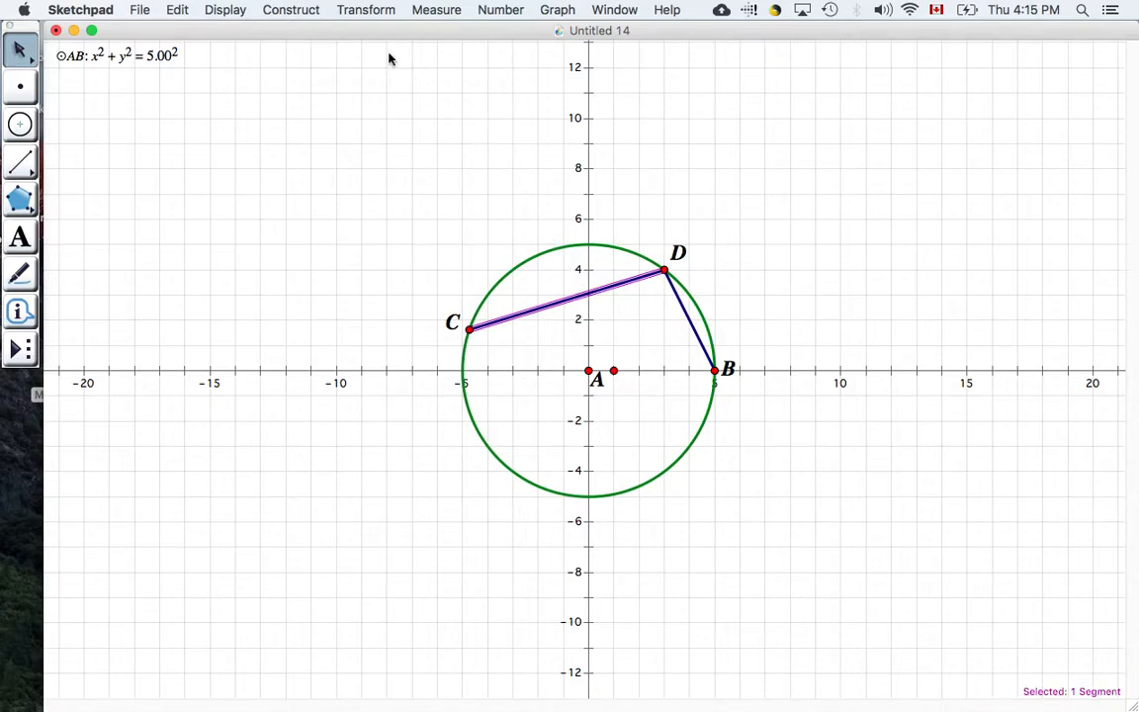
click(302, 10)
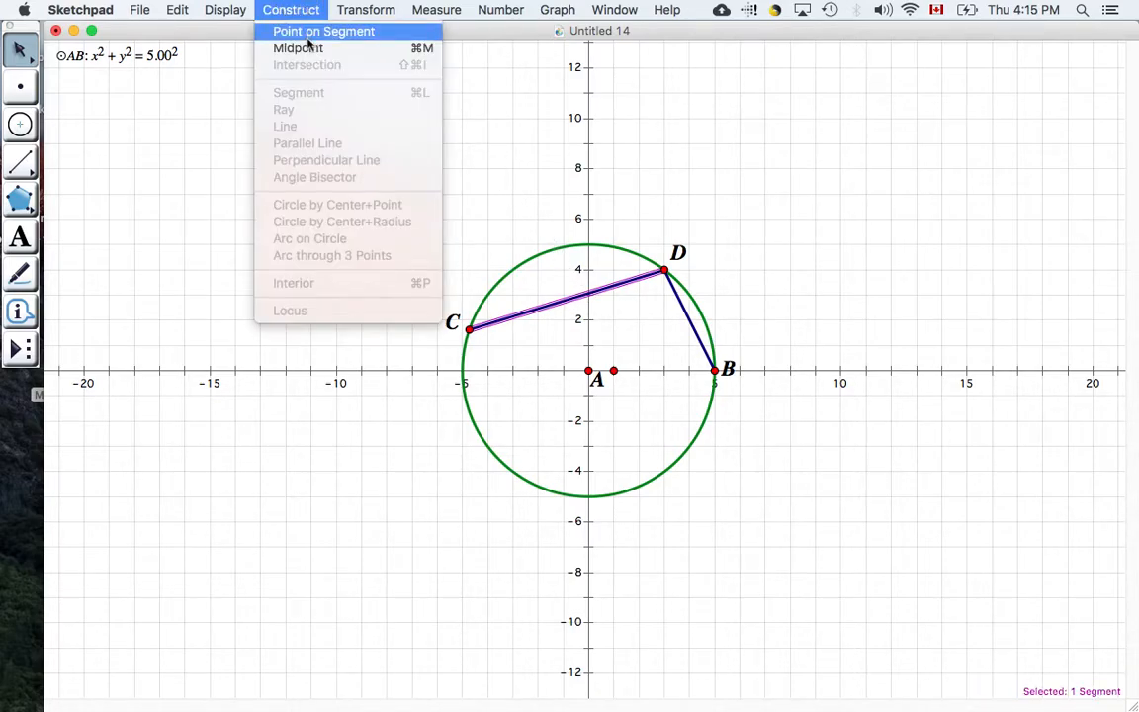
click(307, 47)
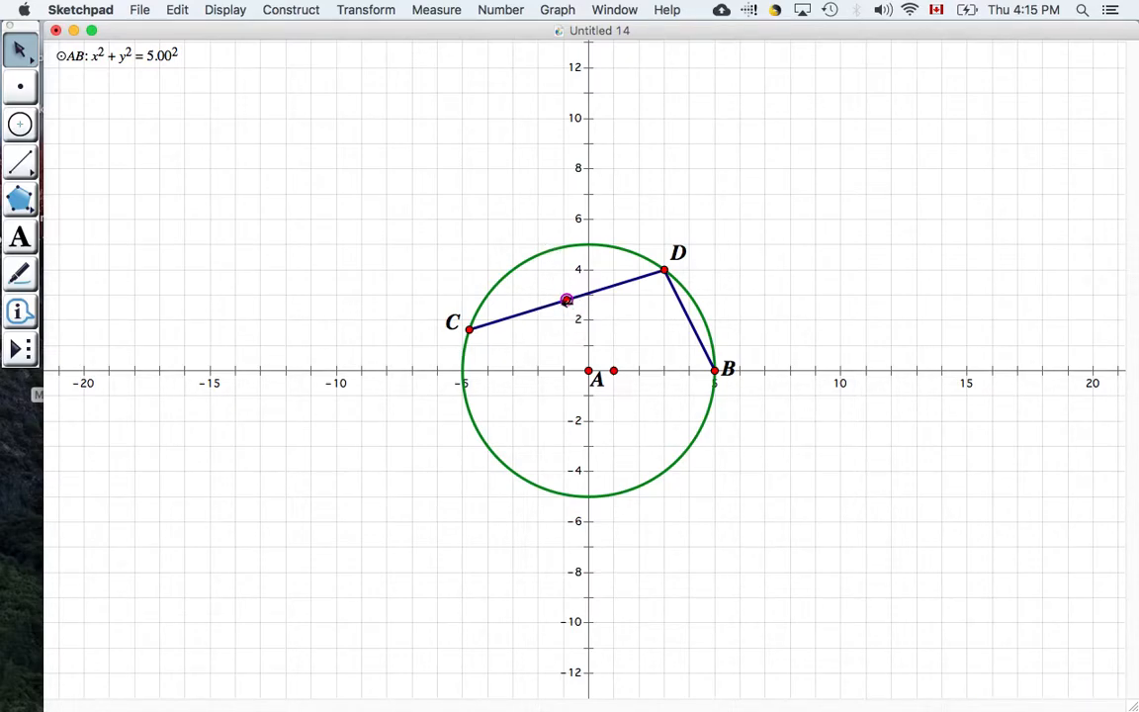
Step: Construct the perpendicular to chord CD through its midpoint, and move point C a little higher along the circle
click(550, 307)
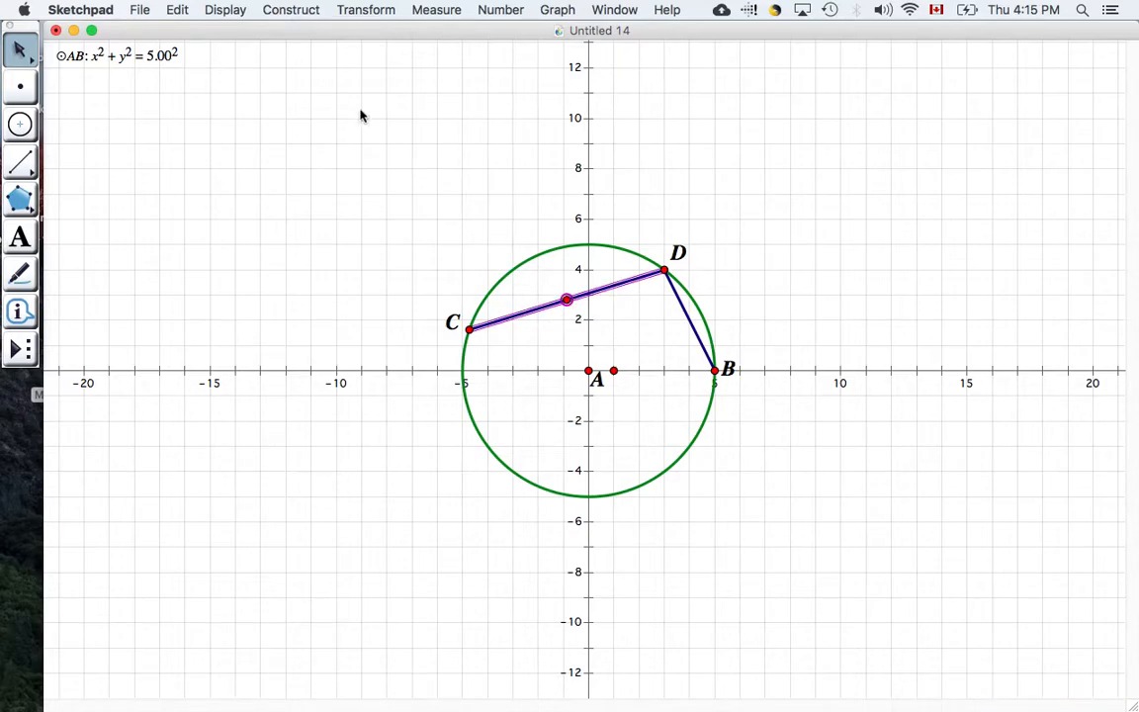
click(294, 9)
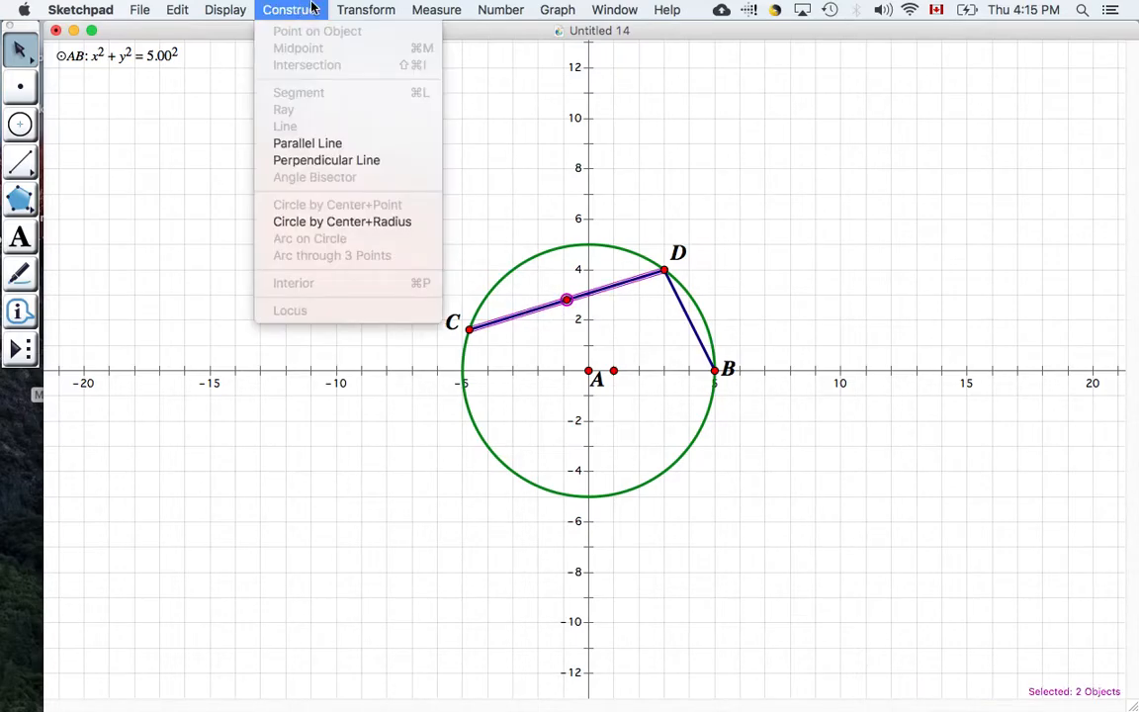
click(344, 161)
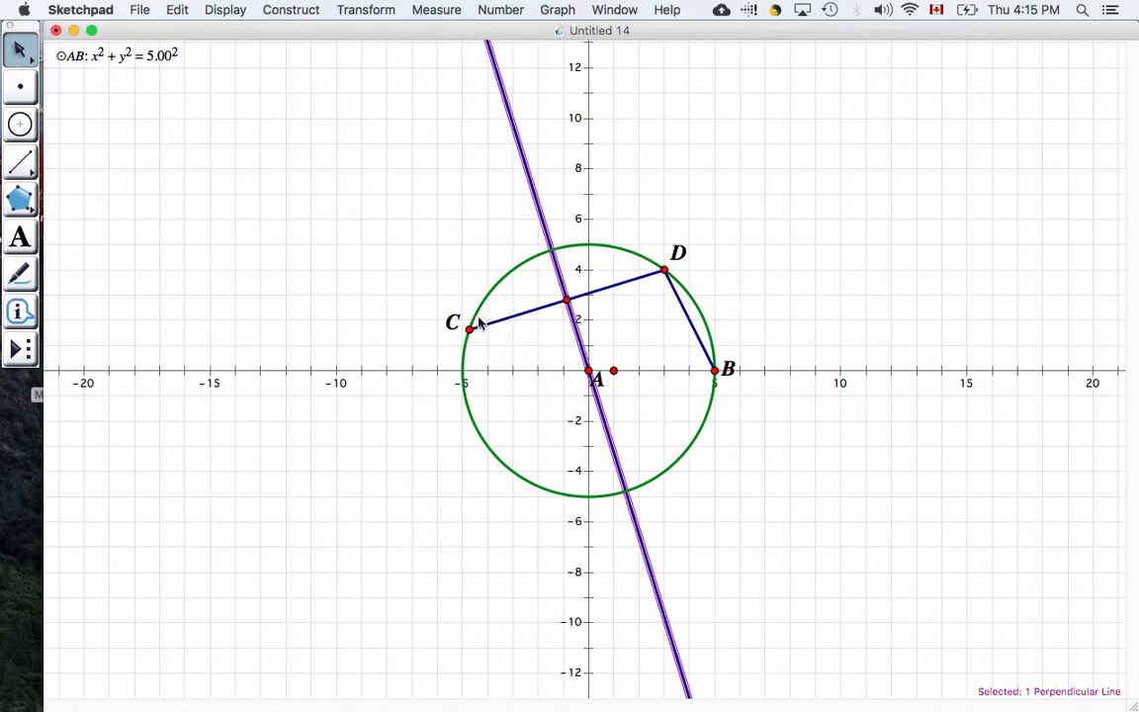
mouse_move(471, 328)
mouse_down()
mouse_move(483, 300)
mouse_move(470, 362)
mouse_move(489, 296)
mouse_move(465, 351)
mouse_move(468, 306)
mouse_move(453, 343)
mouse_move(463, 295)
mouse_move(465, 306)
mouse_up()
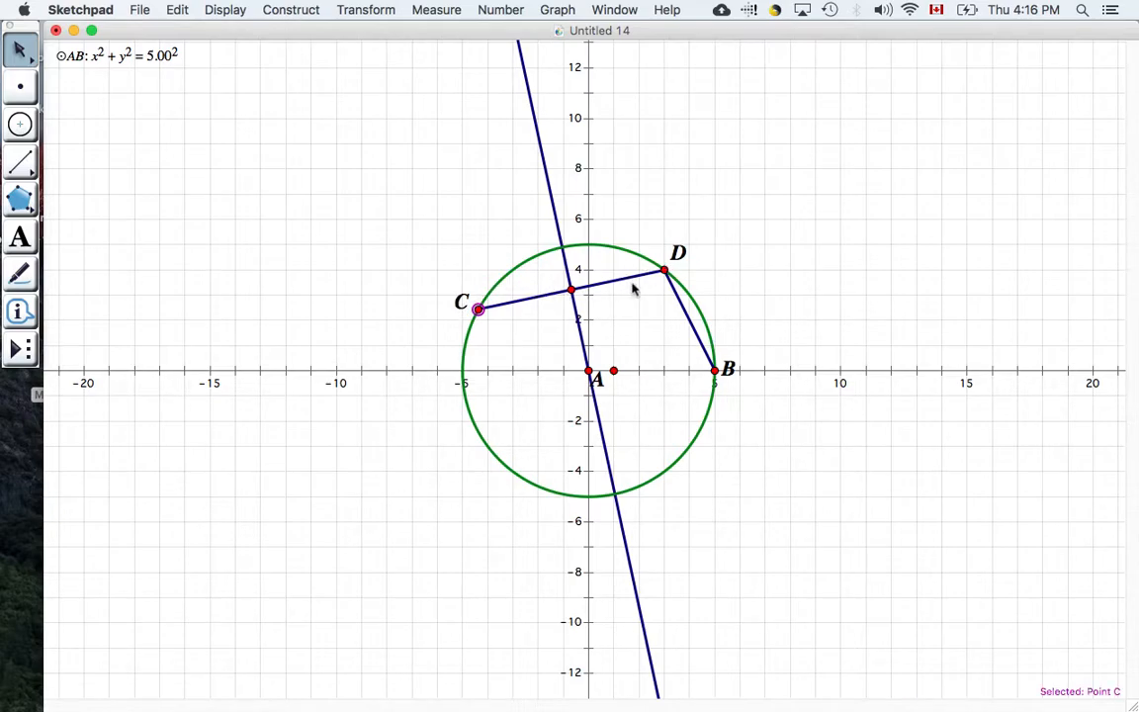
Step: Construct the midpoint of chord DB, with only that segment selected
shift+click(695, 324)
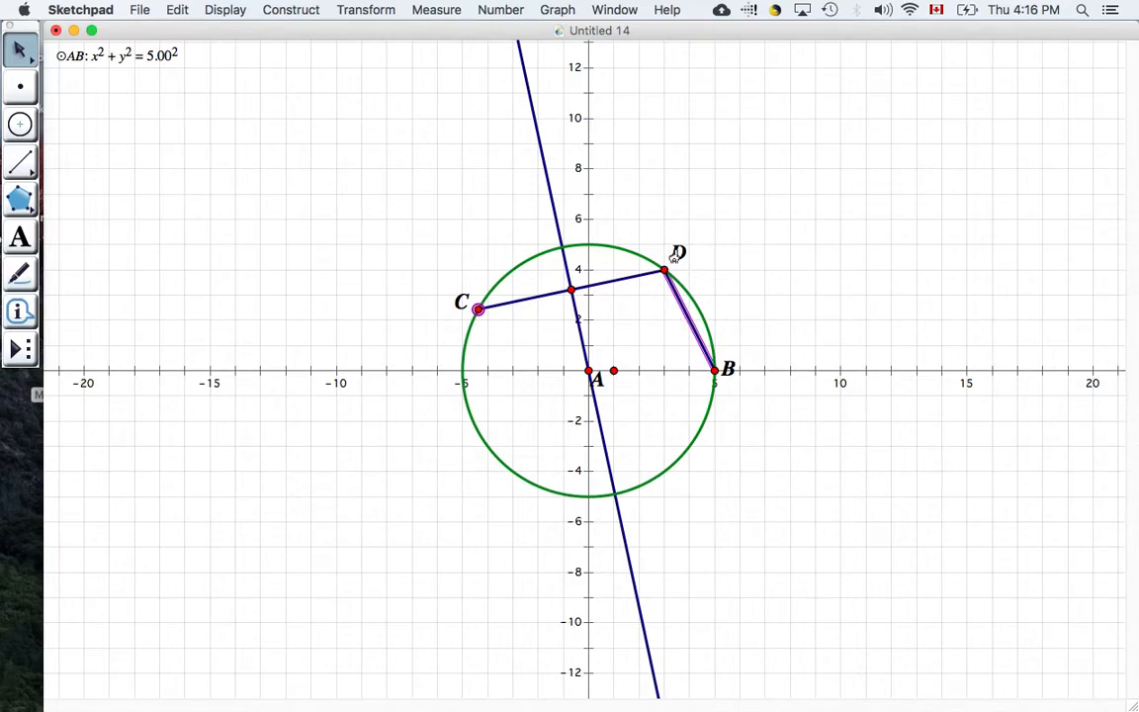
click(302, 10)
click(305, 10)
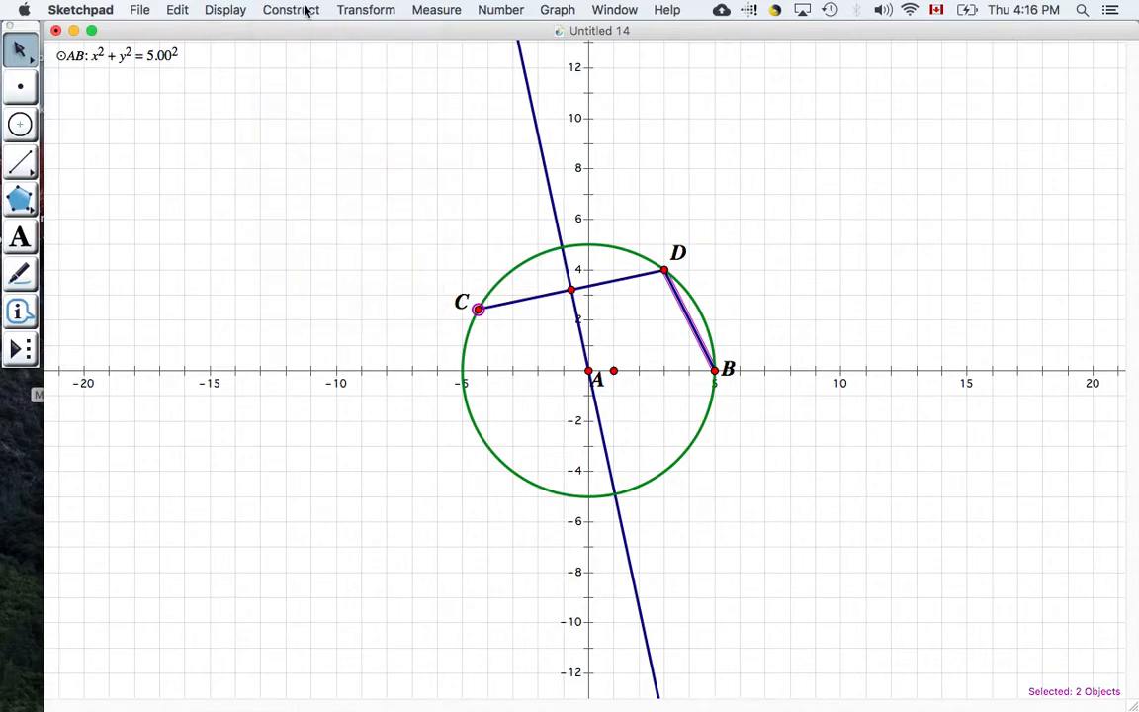
click(306, 10)
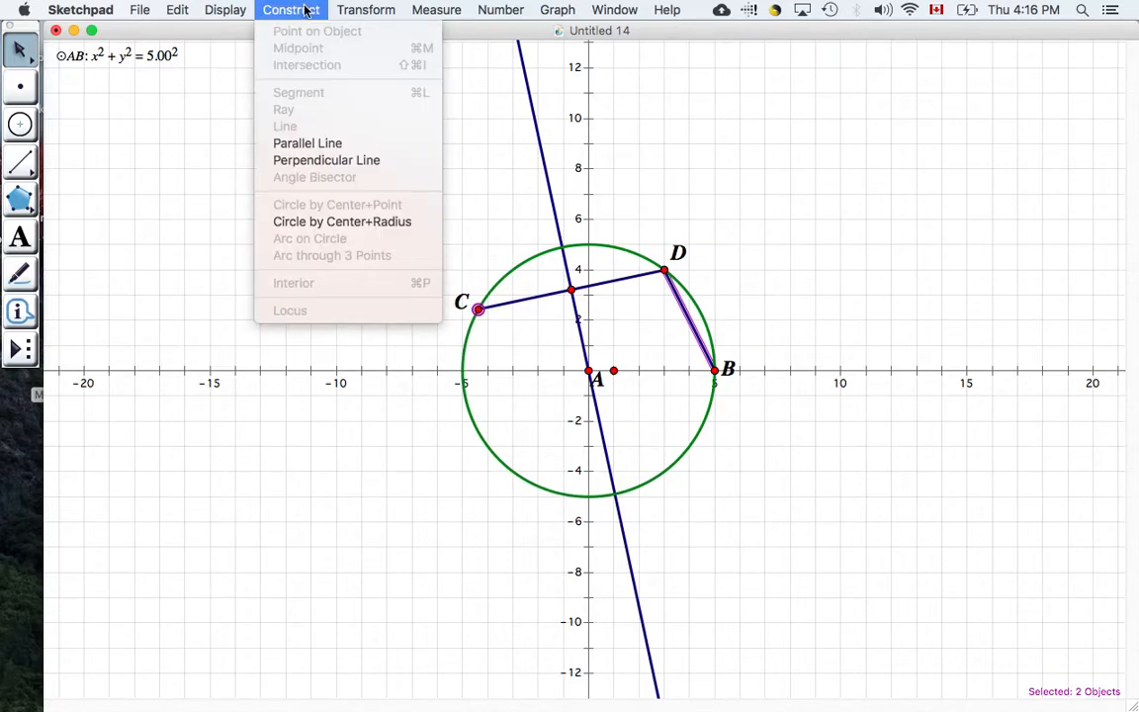
click(305, 10)
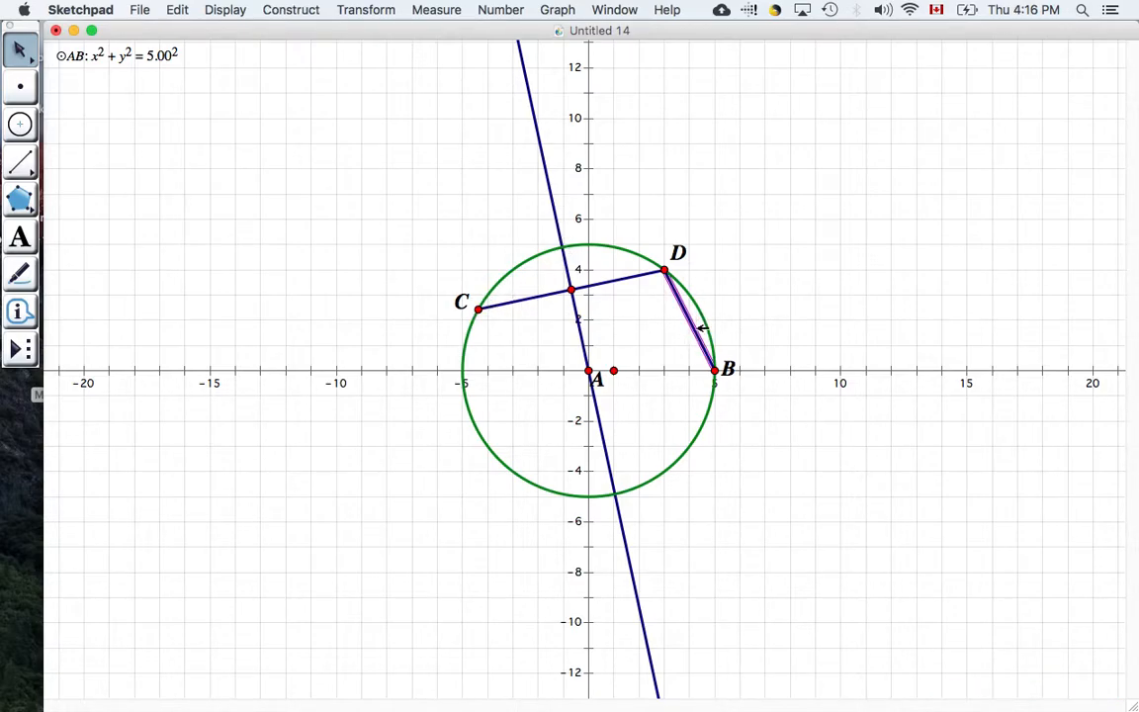
click(297, 11)
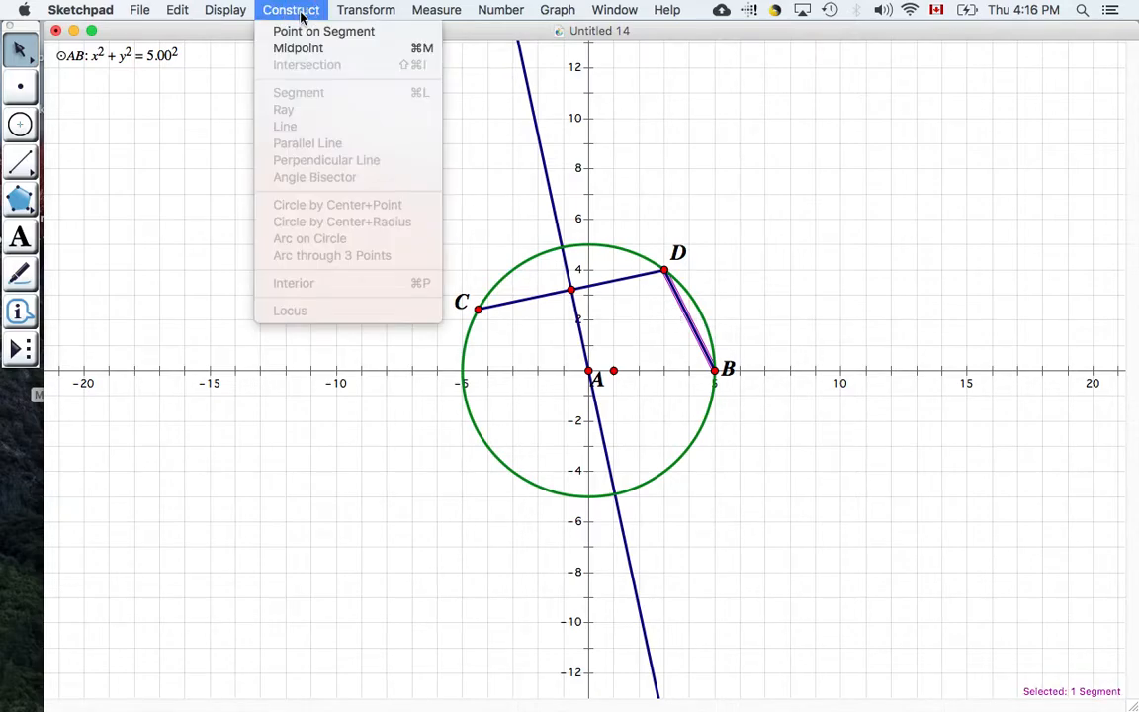
click(304, 48)
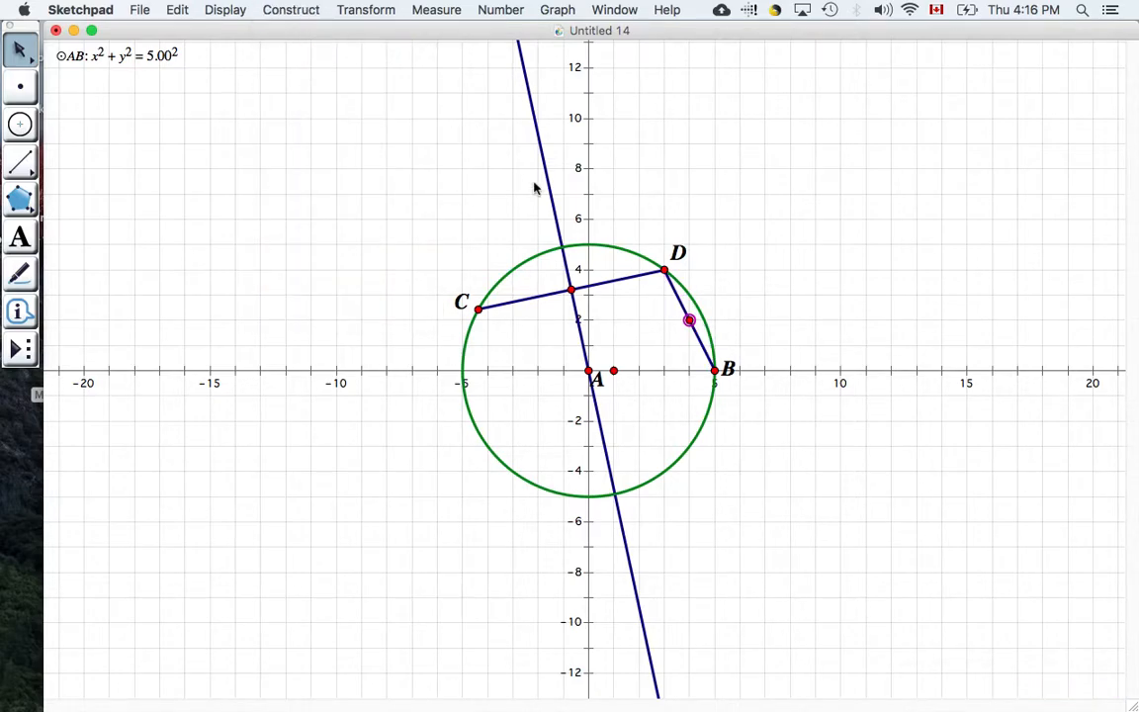
Step: Construct the perpendicular line to chord DB through its midpoint
click(679, 299)
click(297, 10)
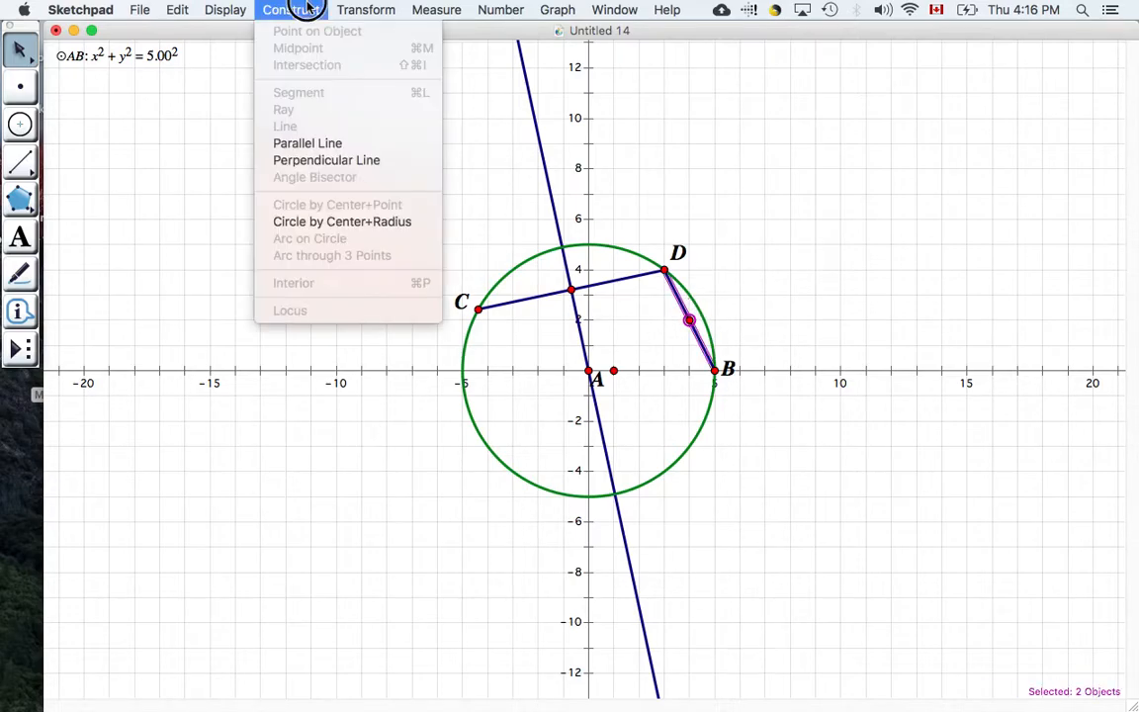
click(334, 160)
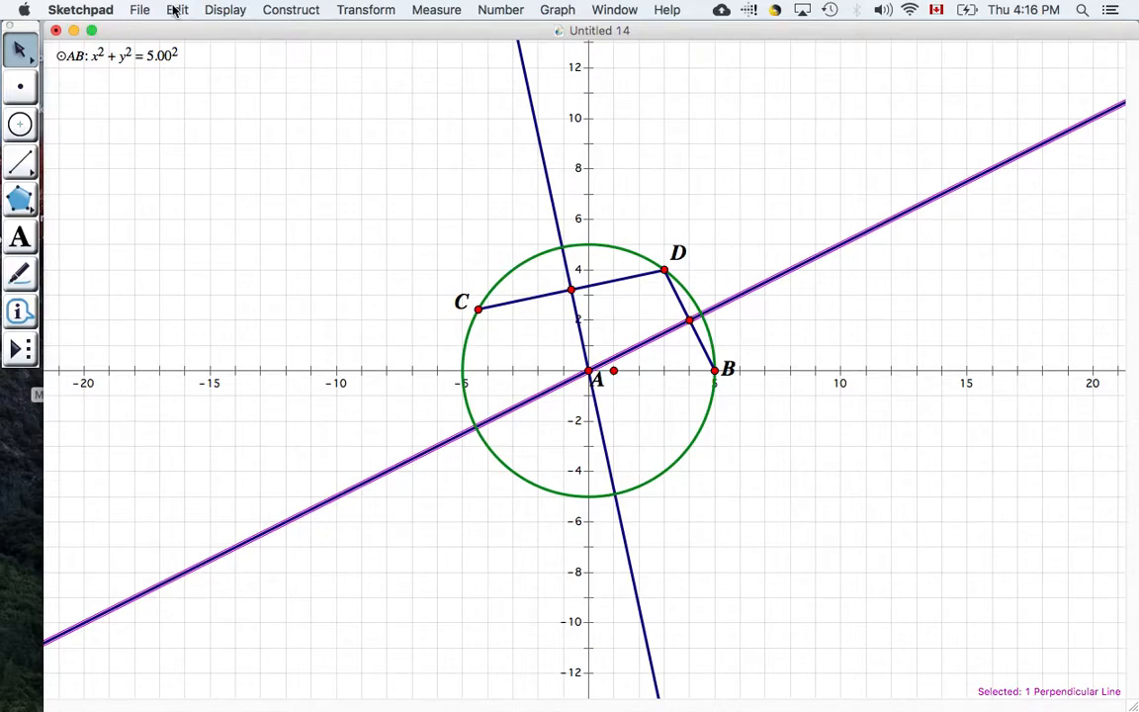
key(super+Tab)
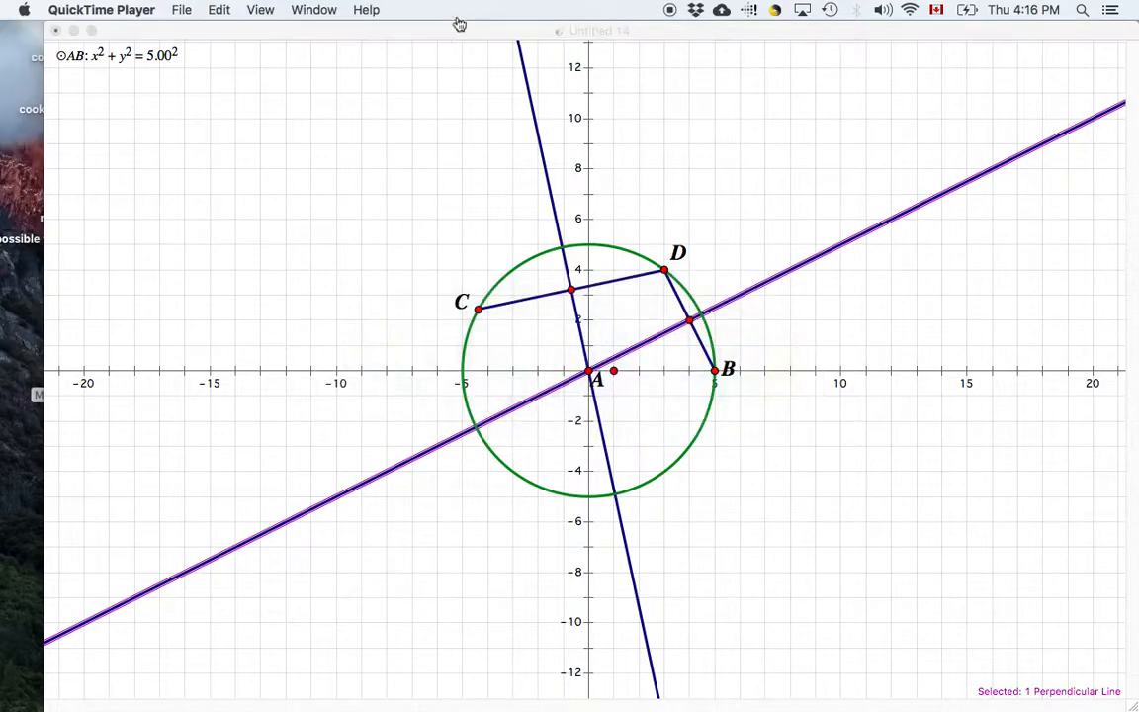